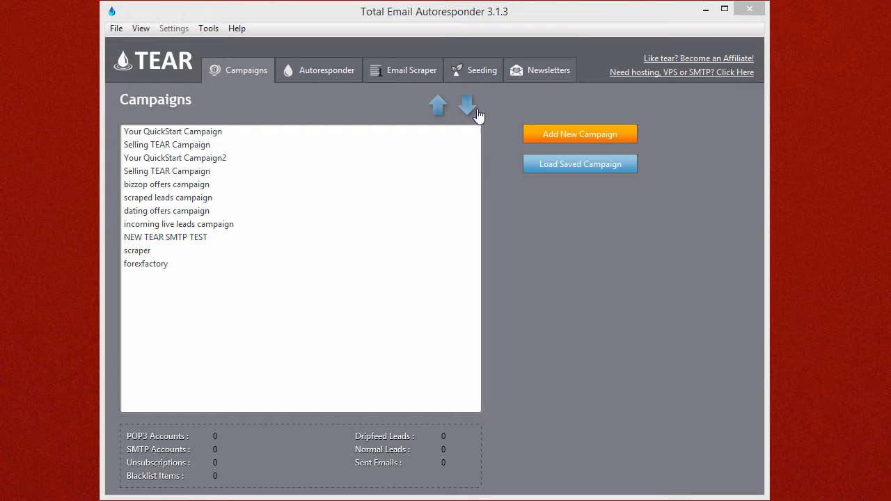
{"action": "left_click", "coordinate": [409, 69]}
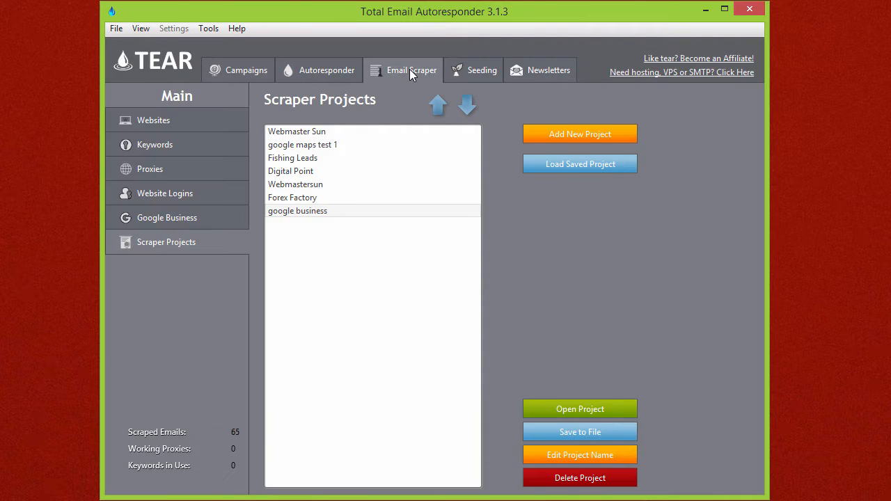
{"action": "left_click", "coordinate": [243, 75]}
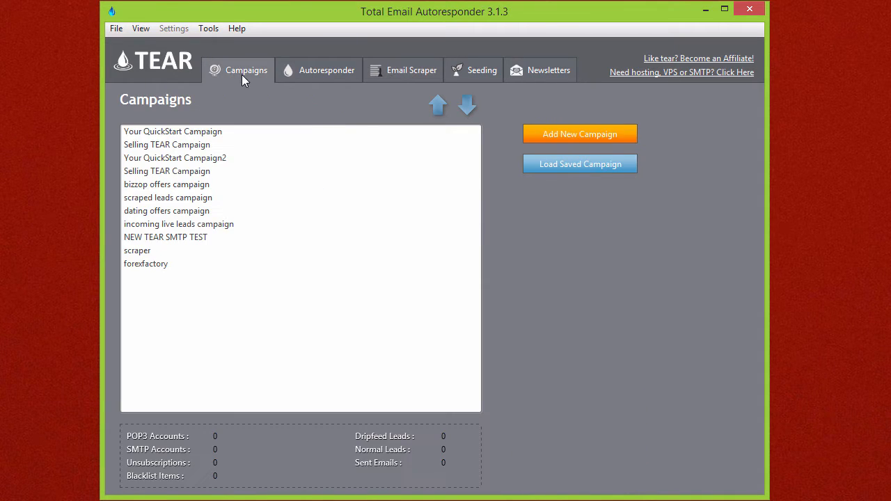
{"action": "left_click", "coordinate": [404, 70]}
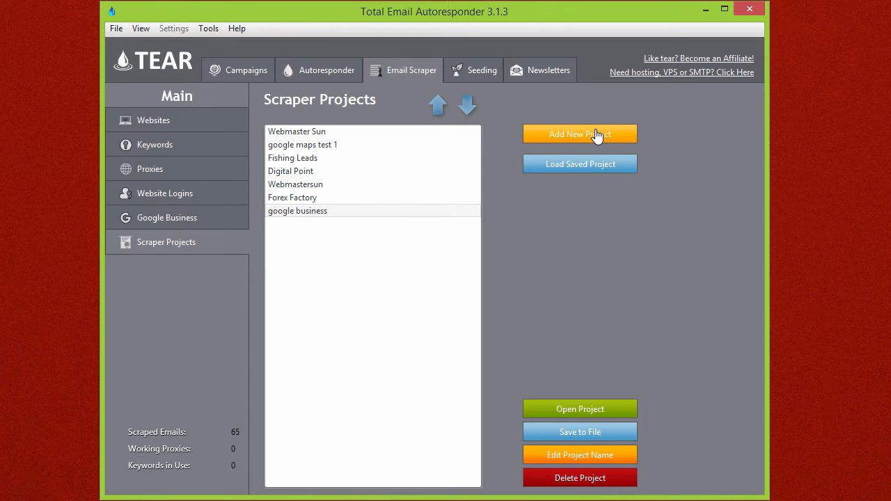
{"action": "left_click", "coordinate": [249, 74]}
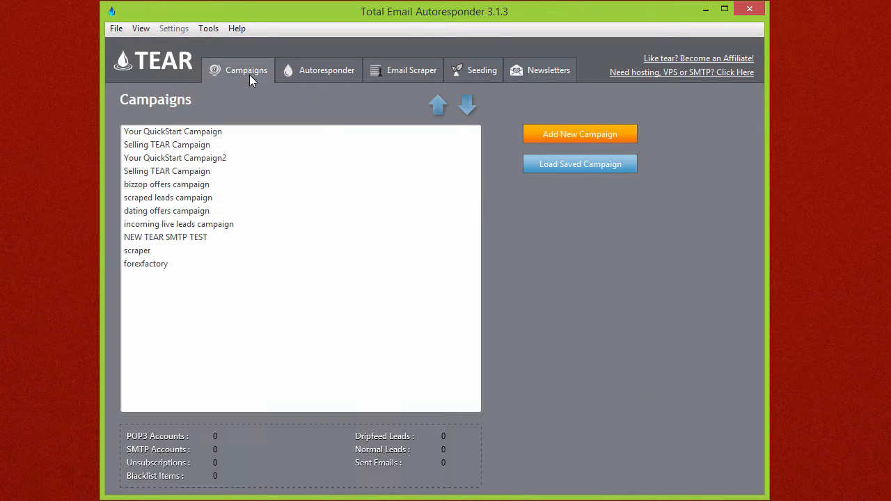
Add a new email scraper project named "Video 4 Test"
{"action": "left_click", "coordinate": [397, 72]}
{"action": "left_click", "coordinate": [580, 135]}
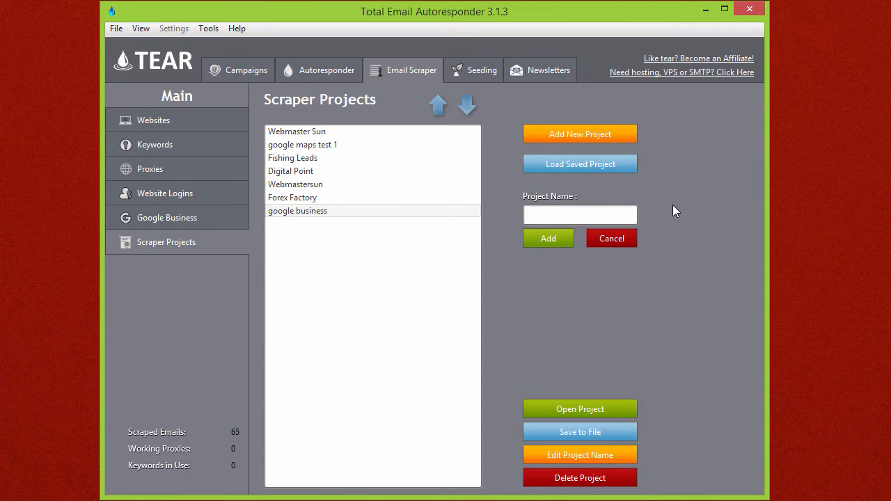
{"action": "type", "text": "Video 4 Test"}
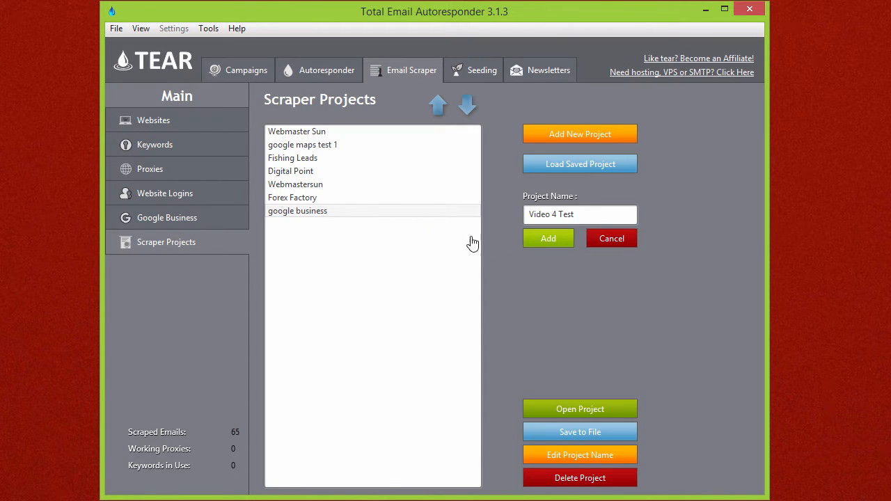
{"action": "left_click", "coordinate": [533, 240]}
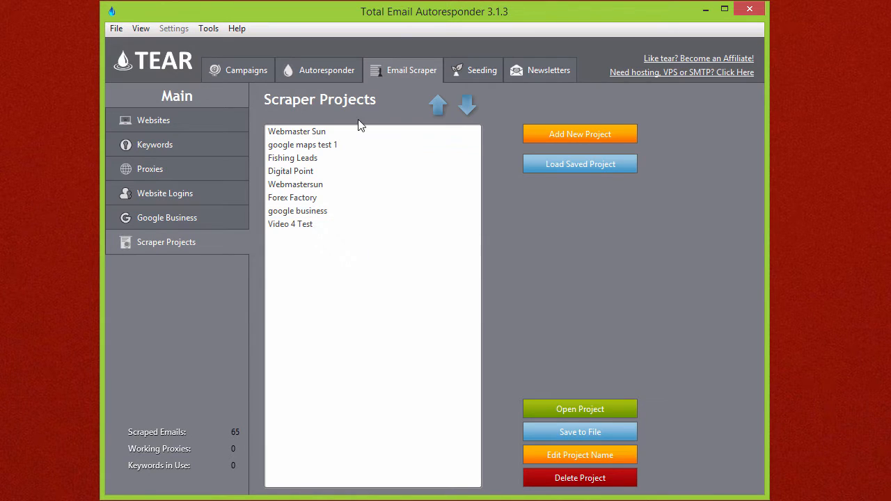
Open the "Video 4 Test" scraper project and agree to close the campaign that is already running
{"action": "left_click", "coordinate": [341, 234]}
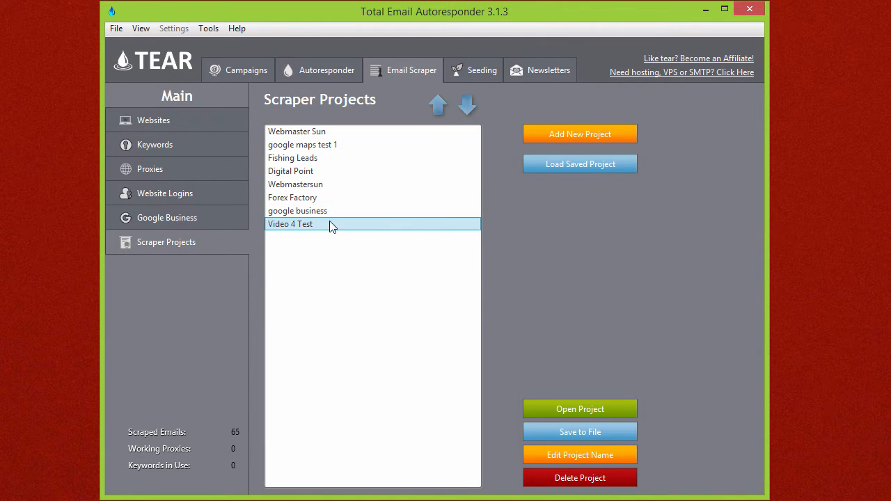
{"action": "left_click", "coordinate": [578, 412]}
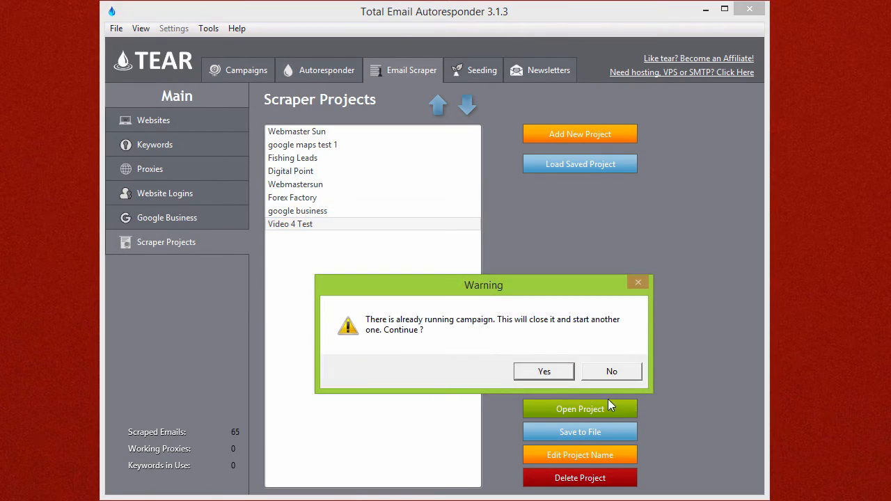
{"action": "left_click", "coordinate": [545, 373]}
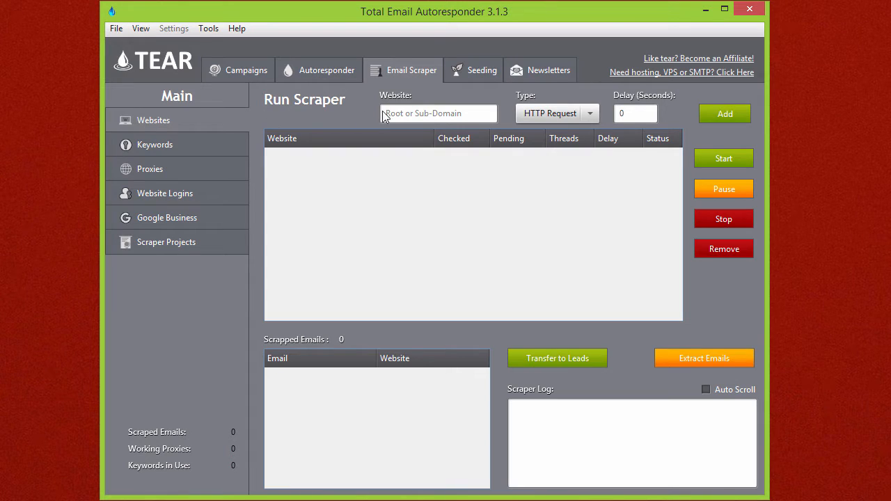
Switch to the browser and examine the home page and web address of the Florida Sportsman site
{"action": "left_click", "coordinate": [419, 112]}
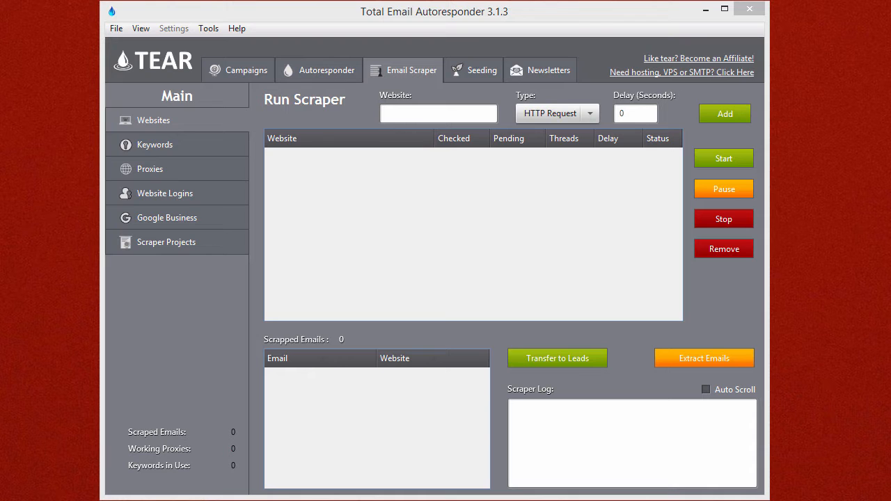
{"action": "left_click", "coordinate": [461, 118]}
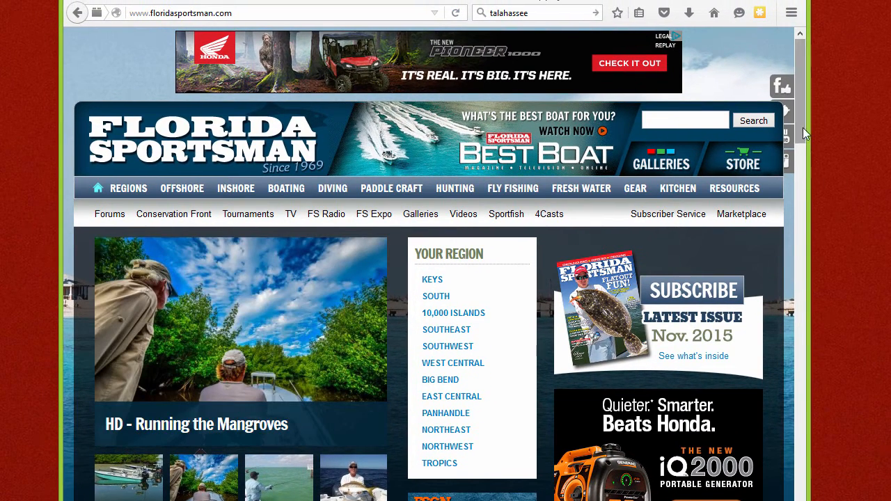
{"action": "left_click_drag", "start_coordinate": [802, 128], "coordinate": [832, 87]}
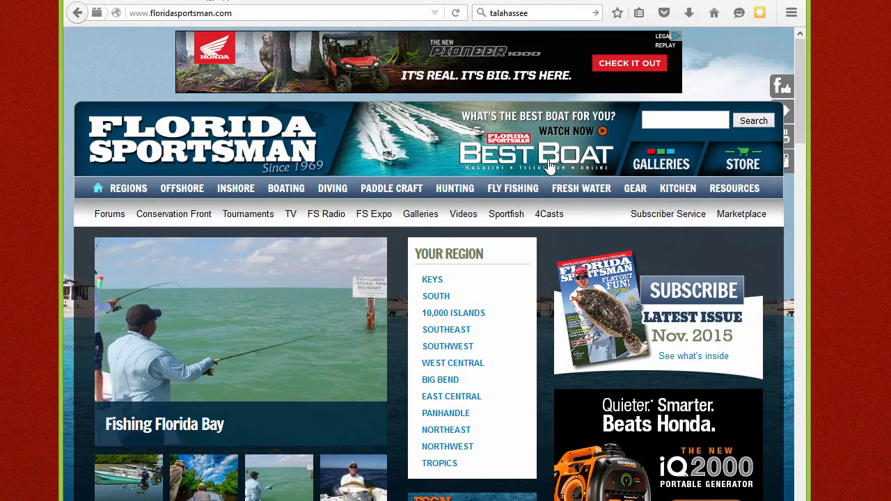
{"action": "left_click", "coordinate": [130, 12]}
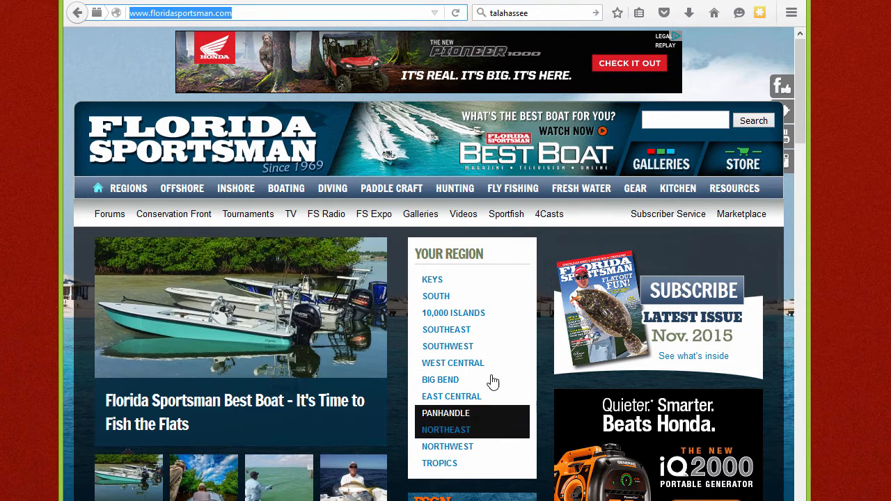
Open the Florida Sportsman forums and view a forum member's profile page
{"action": "left_click", "coordinate": [107, 217]}
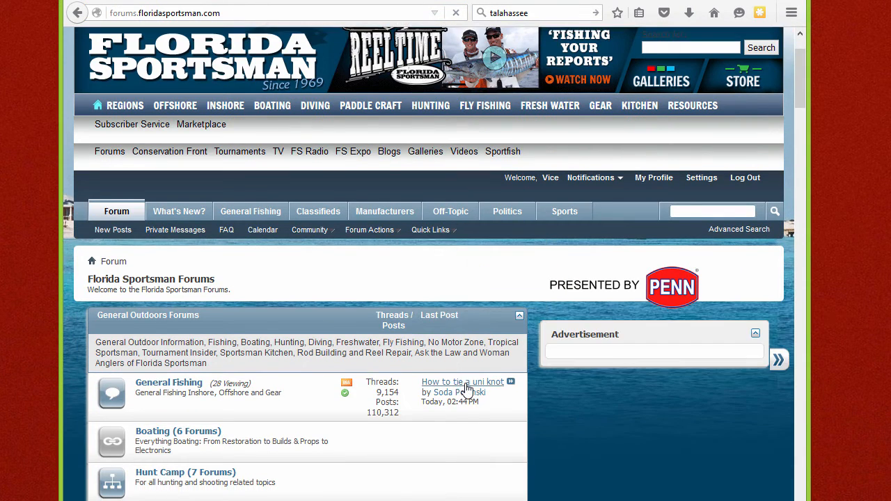
{"action": "left_click", "coordinate": [459, 392]}
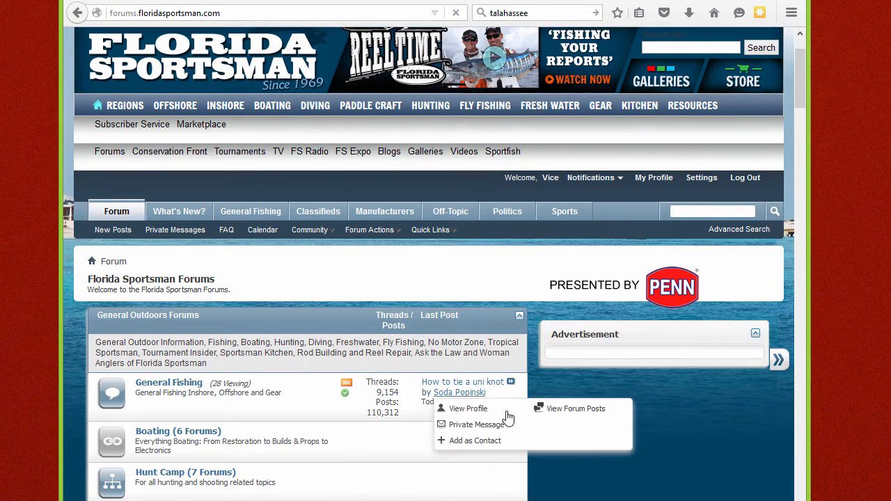
{"action": "left_click", "coordinate": [471, 394]}
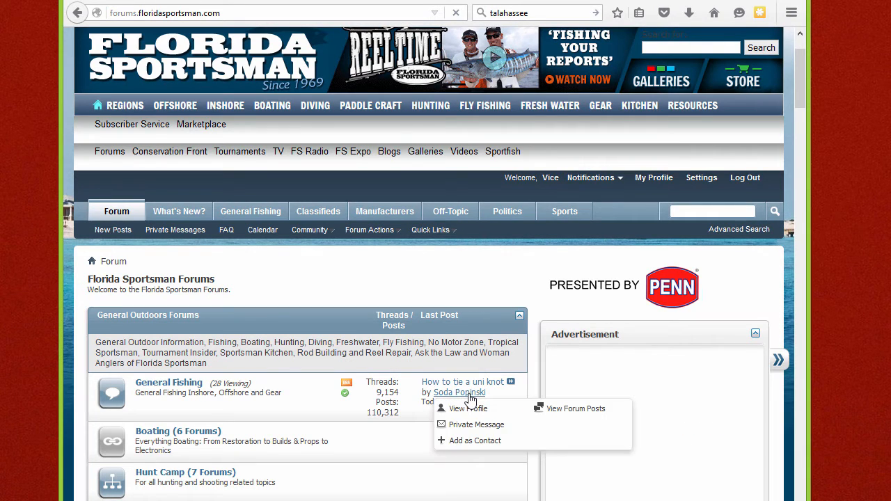
{"action": "left_click", "coordinate": [472, 409]}
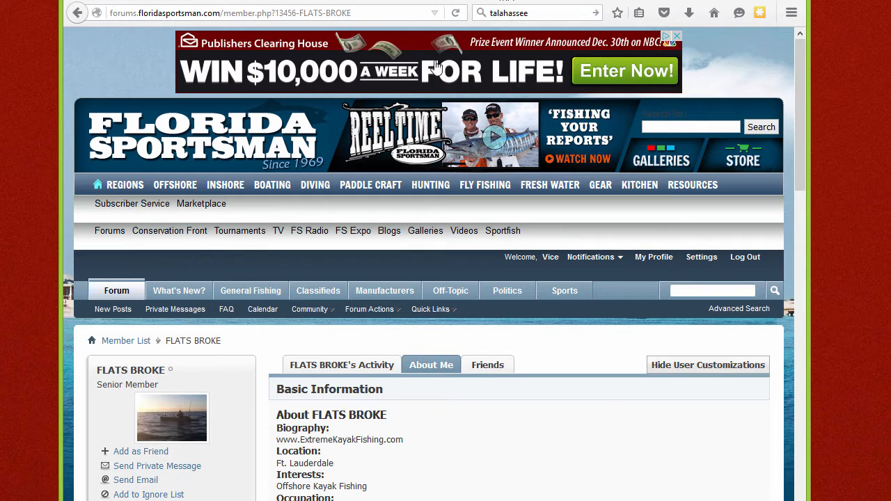
Examine the member profile's activity and About Me information, looking for a publicly listed email address
{"action": "left_click", "coordinate": [390, 365]}
{"action": "scroll", "coordinate": [459, 436], "scroll_direction": "down", "scroll_amount": 4}
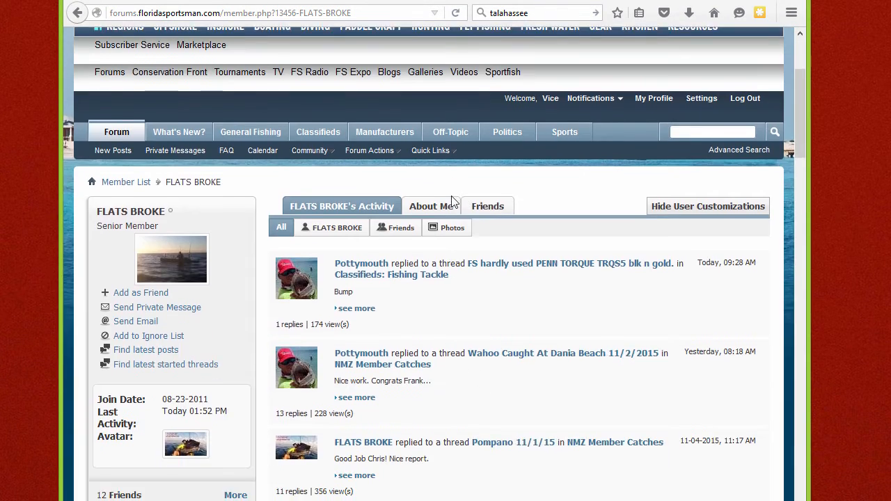
{"action": "left_click", "coordinate": [453, 205]}
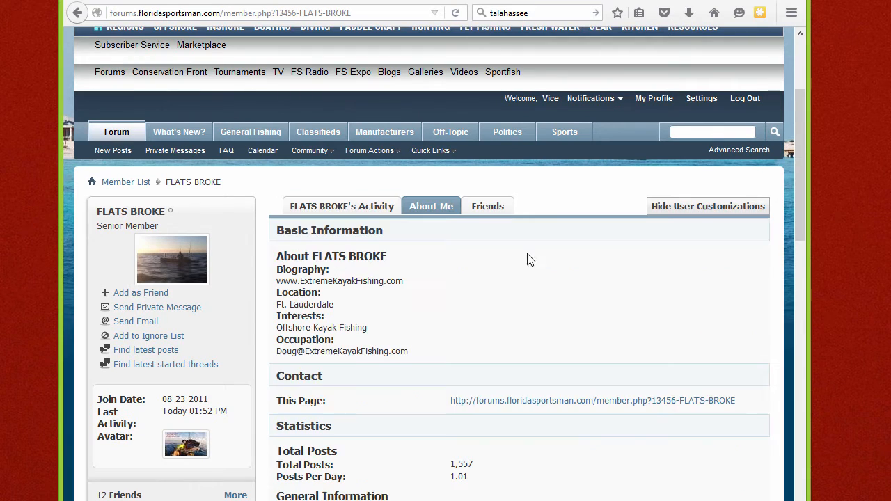
{"action": "triple_click", "coordinate": [327, 351]}
{"action": "left_click", "coordinate": [529, 339]}
{"action": "scroll", "coordinate": [515, 348], "scroll_direction": "up", "scroll_amount": 2}
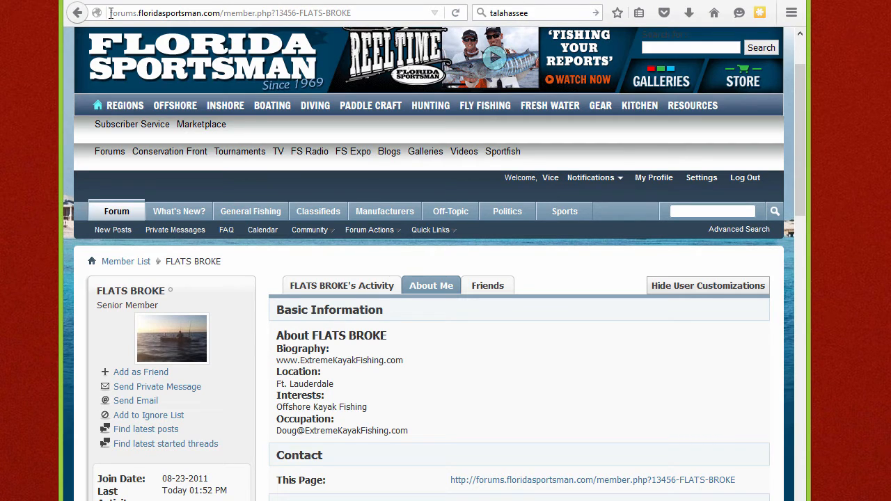
Copy forums.floridasportsman.com from the browser's address and add it in TEAR as an HTTP Request website with a delay of 0 seconds
{"action": "left_click_drag", "start_coordinate": [110, 13], "coordinate": [221, 12]}
{"action": "key", "text": "ctrl+c"}
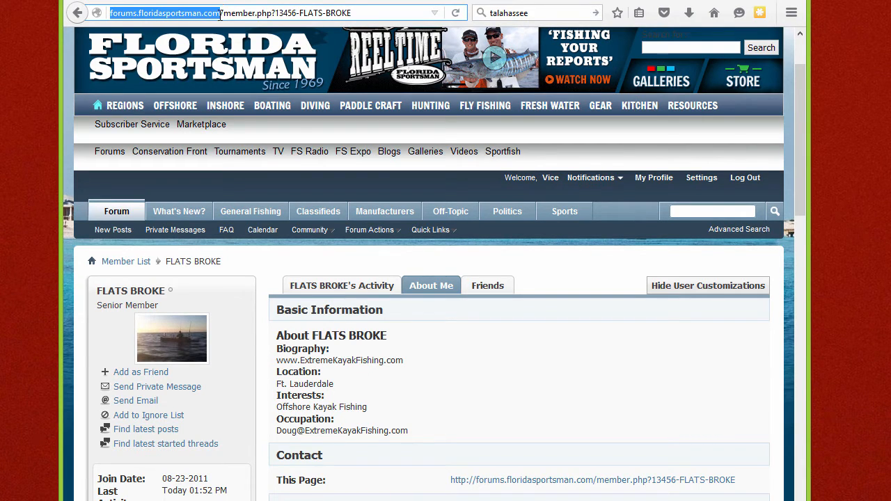
{"action": "key", "text": "alt+Tab"}
{"action": "key", "text": "ctrl+v"}
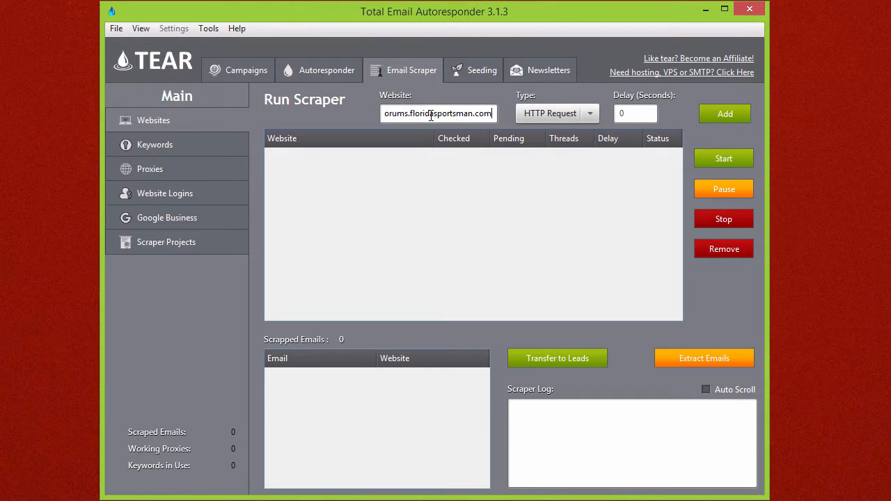
{"action": "left_click_drag", "start_coordinate": [403, 114], "coordinate": [355, 122]}
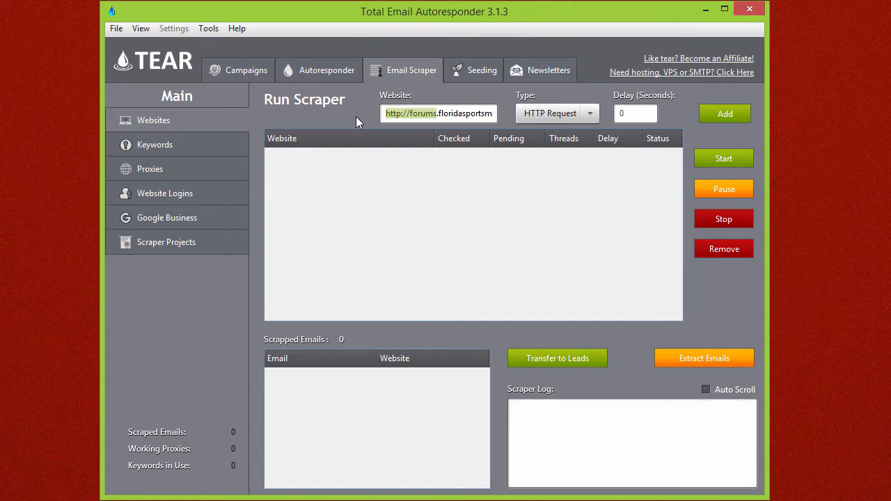
{"action": "left_click_drag", "start_coordinate": [440, 113], "coordinate": [492, 118]}
{"action": "left_click", "coordinate": [491, 118]}
{"action": "left_click", "coordinate": [742, 117]}
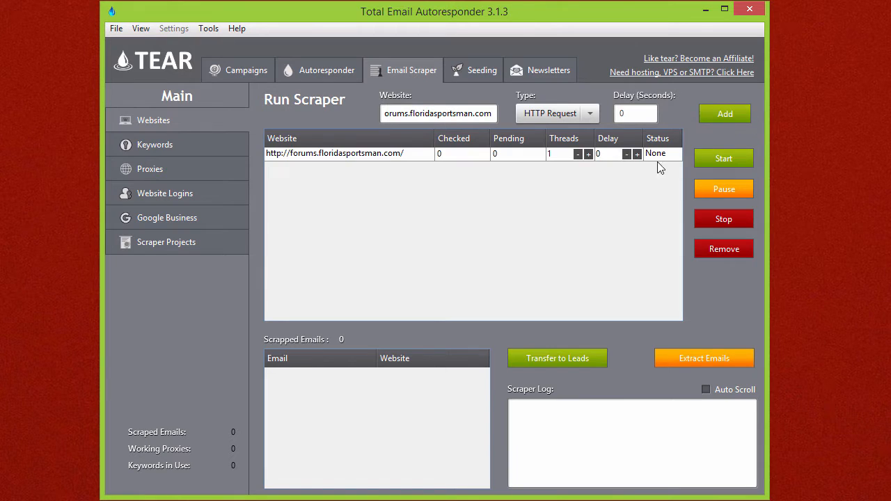
Switch to the browser to examine the part of the member profile's URL after the domain, and return to TEAR
{"action": "left_click", "coordinate": [425, 114]}
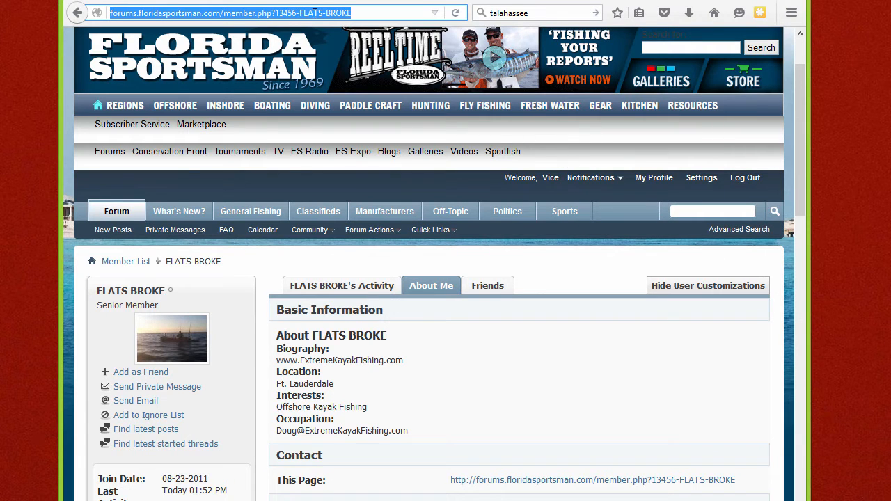
{"action": "left_click", "coordinate": [312, 18]}
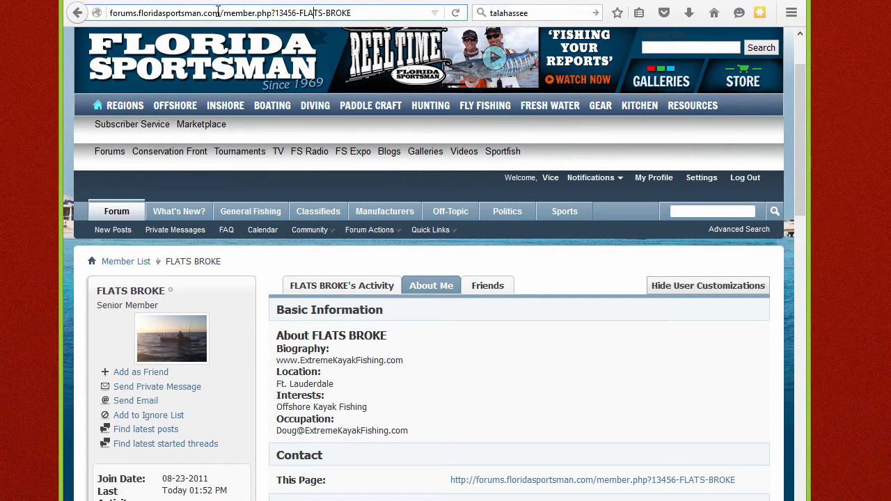
{"action": "left_click_drag", "start_coordinate": [229, 14], "coordinate": [369, 14]}
{"action": "left_click", "coordinate": [347, 19]}
{"action": "left_click_drag", "start_coordinate": [227, 13], "coordinate": [257, 14]}
{"action": "key", "text": "alt+Tab"}
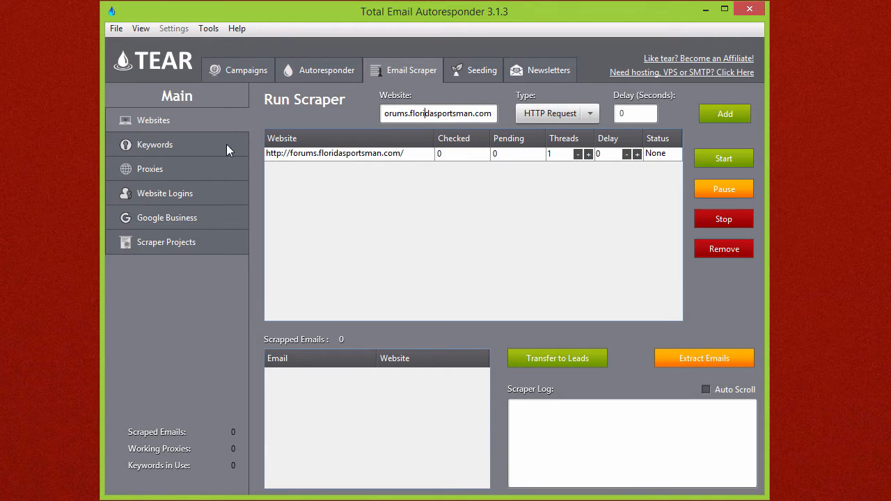
Enter "member" as a new keyword for filtering the scraped URLs
{"action": "left_click", "coordinate": [158, 144]}
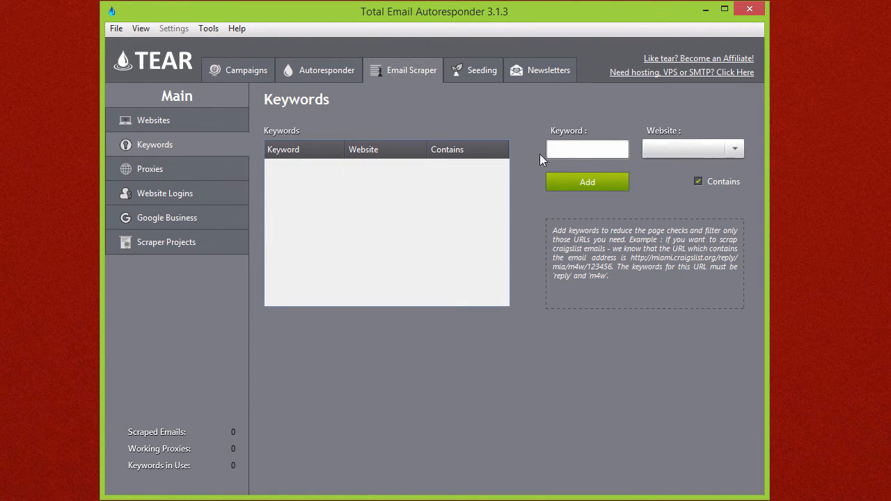
{"action": "left_click", "coordinate": [566, 142]}
{"action": "type", "text": "mem b"}
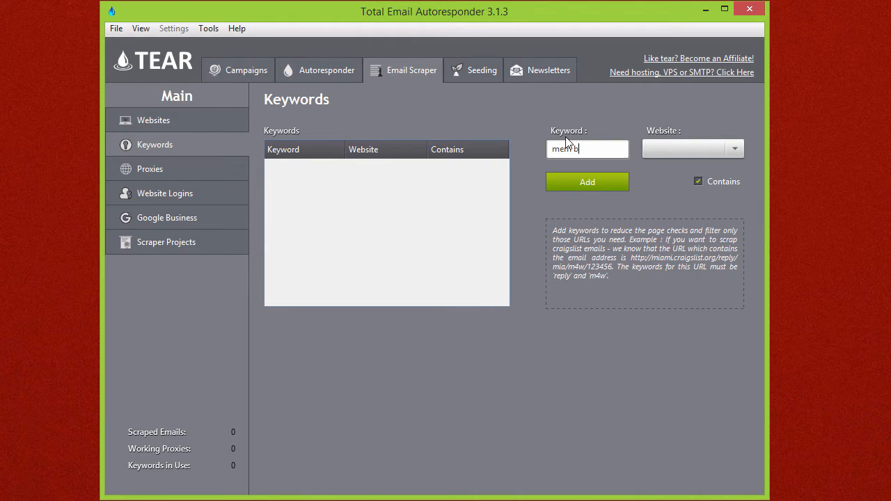
{"action": "type", "text": "e"}
{"action": "key", "text": "BackSpace"}
{"action": "key", "text": "BackSpace"}
{"action": "key", "text": "BackSpace"}
{"action": "type", "text": "b"}
Compare the keyword with the word after the domain in the browser's profile URL, and return to TEAR
{"action": "key", "text": "alt+Tab"}
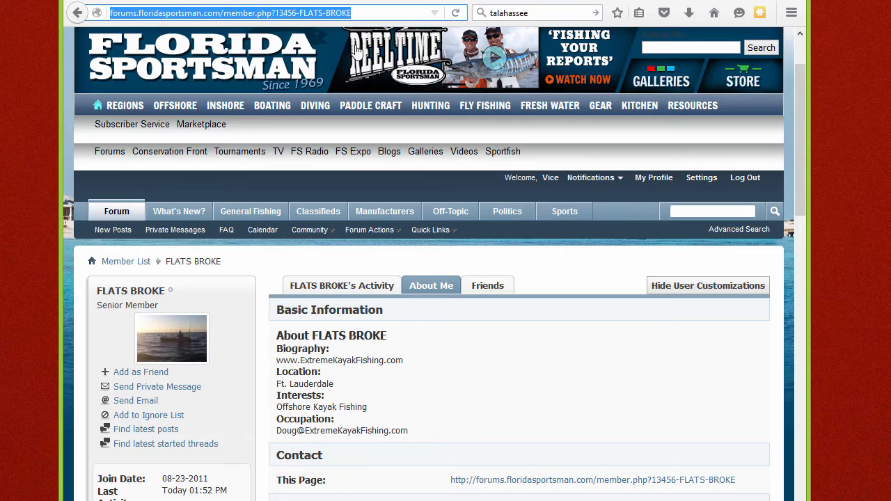
{"action": "left_click", "coordinate": [280, 17]}
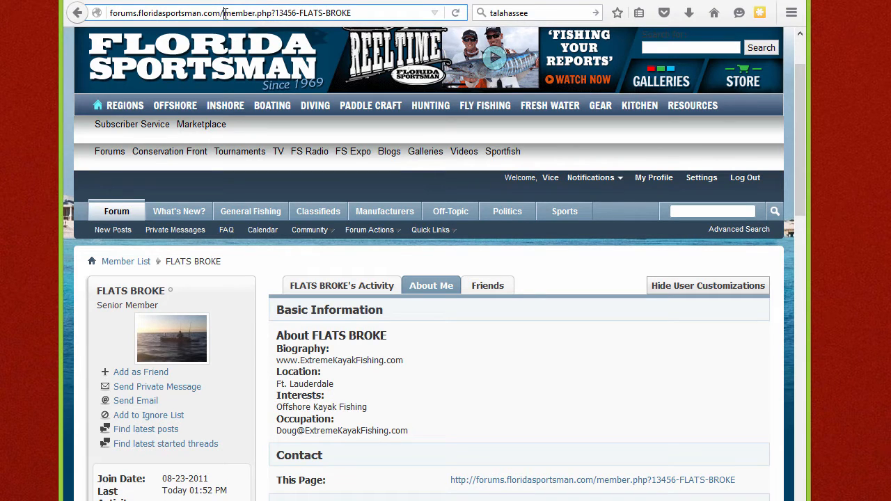
{"action": "left_click_drag", "start_coordinate": [224, 14], "coordinate": [254, 12]}
{"action": "key", "text": "alt+Tab"}
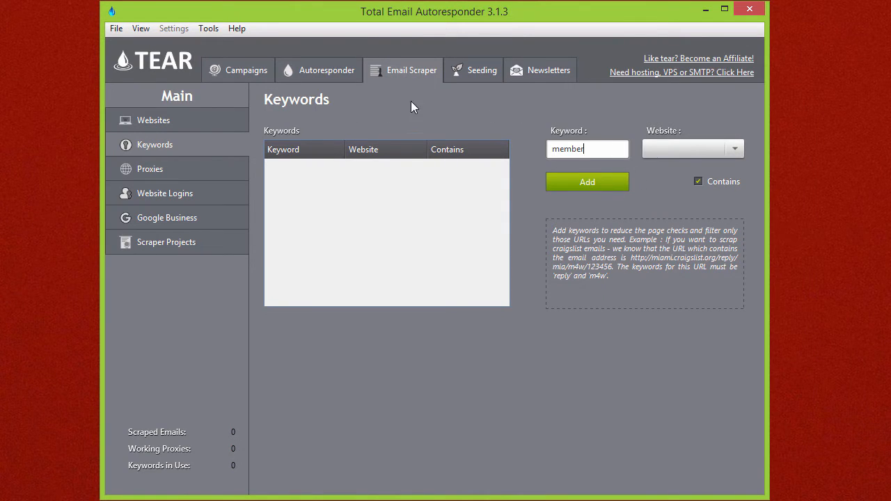
Assign the keyword "member" to the forums.floridasportsman.com website and add it as a Contains filter
{"action": "left_click_drag", "start_coordinate": [593, 149], "coordinate": [531, 152]}
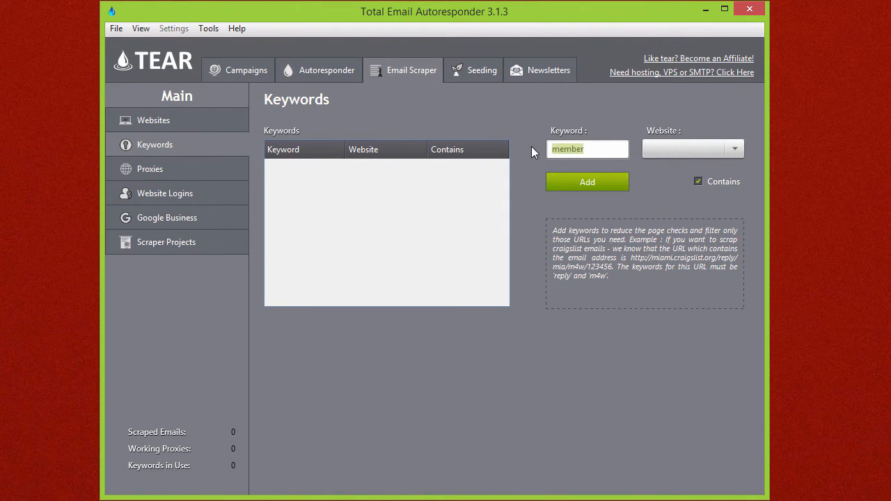
{"action": "left_click", "coordinate": [673, 146]}
{"action": "left_click", "coordinate": [693, 170]}
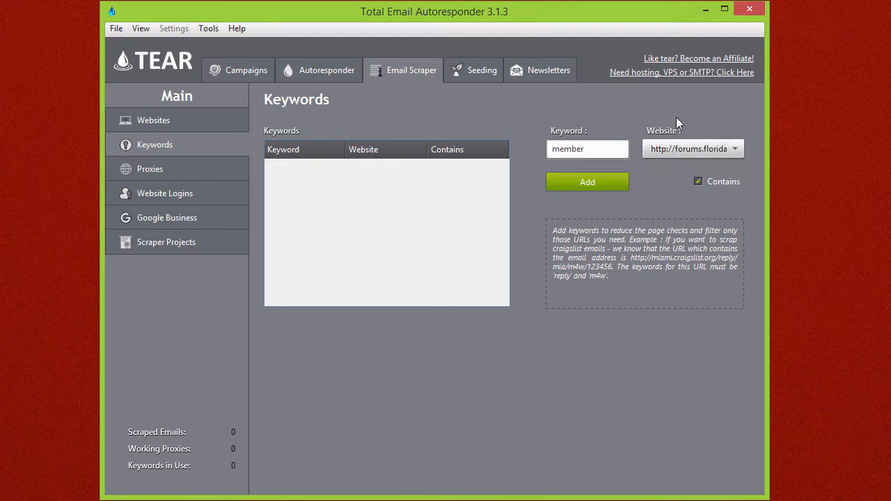
{"action": "left_click", "coordinate": [604, 187]}
Review the scraper's website list, the added keyword and the proxy settings
{"action": "left_click", "coordinate": [175, 122]}
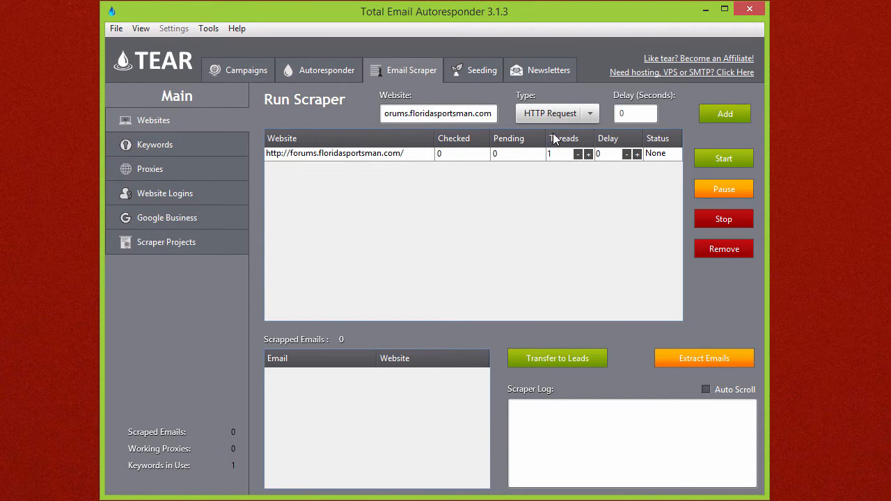
{"action": "left_click", "coordinate": [222, 152]}
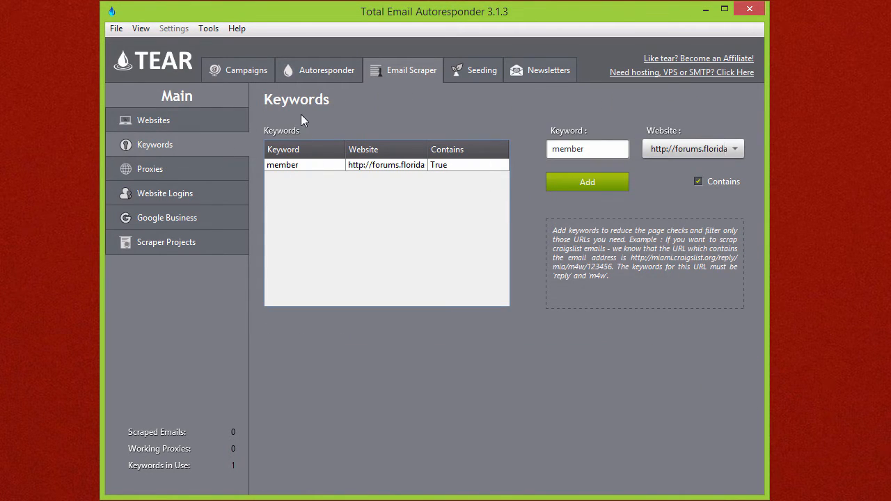
{"action": "left_click", "coordinate": [189, 118]}
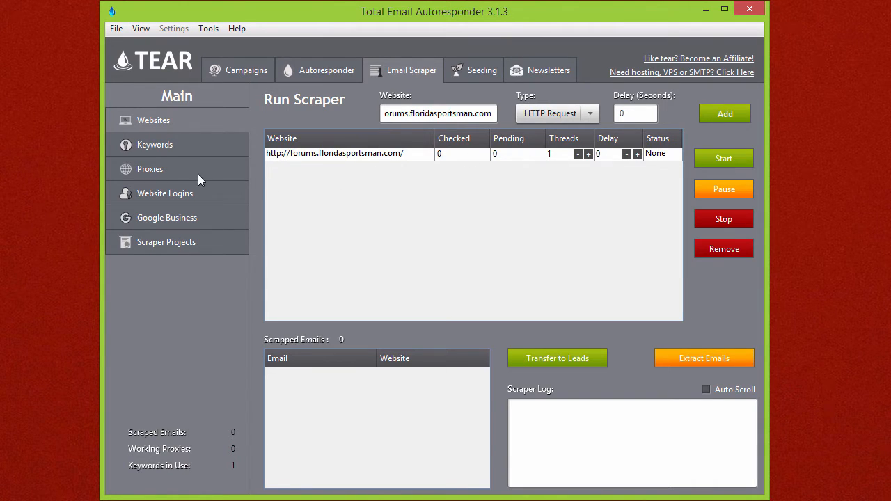
{"action": "left_click", "coordinate": [151, 173]}
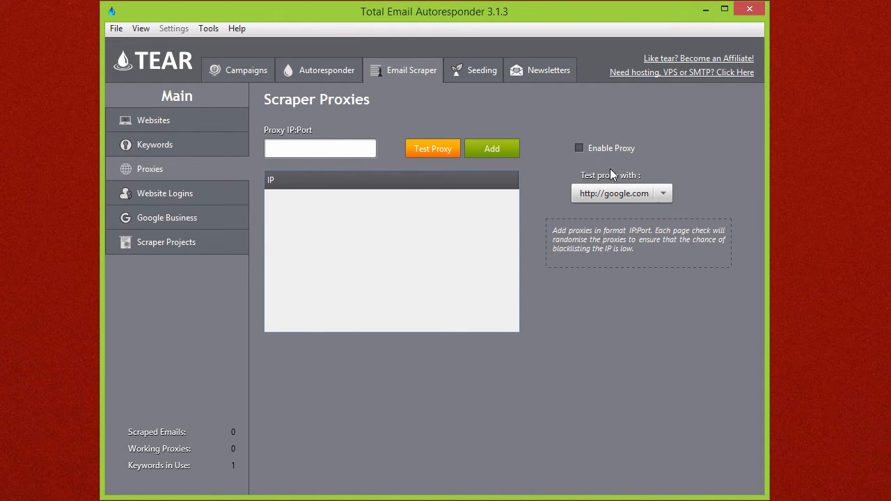
{"action": "left_click", "coordinate": [181, 195]}
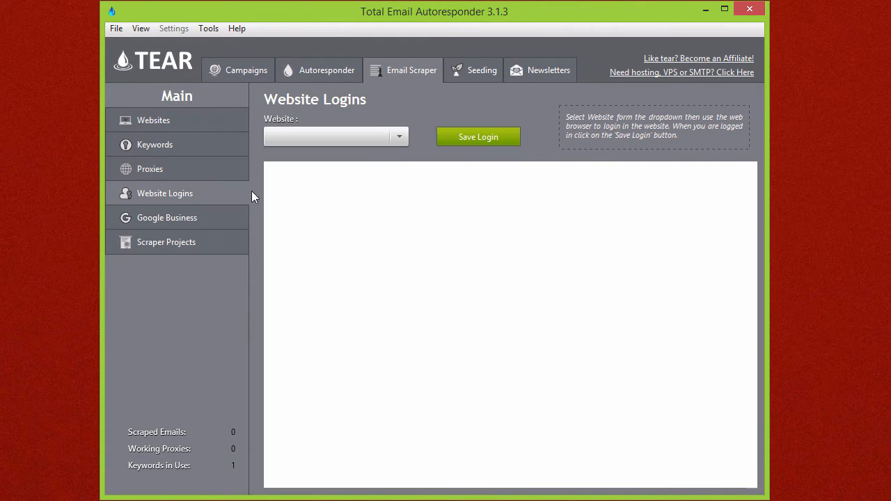
{"action": "left_click", "coordinate": [369, 138]}
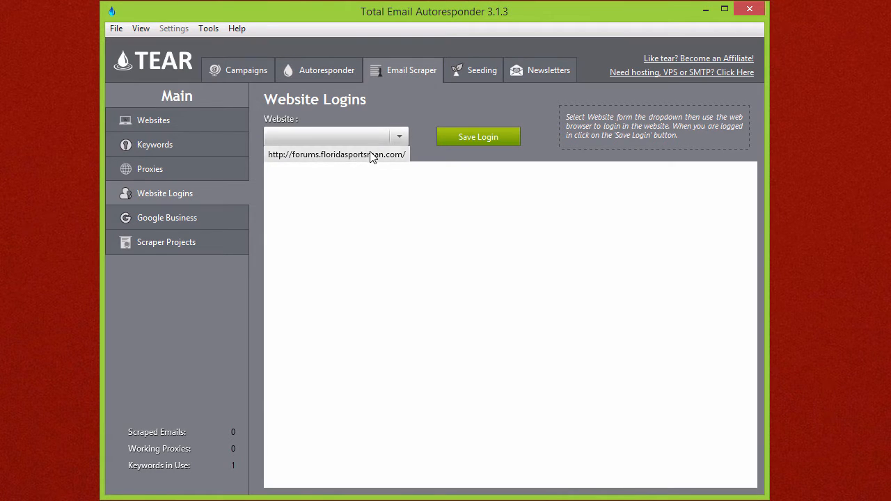
{"action": "left_click", "coordinate": [369, 156]}
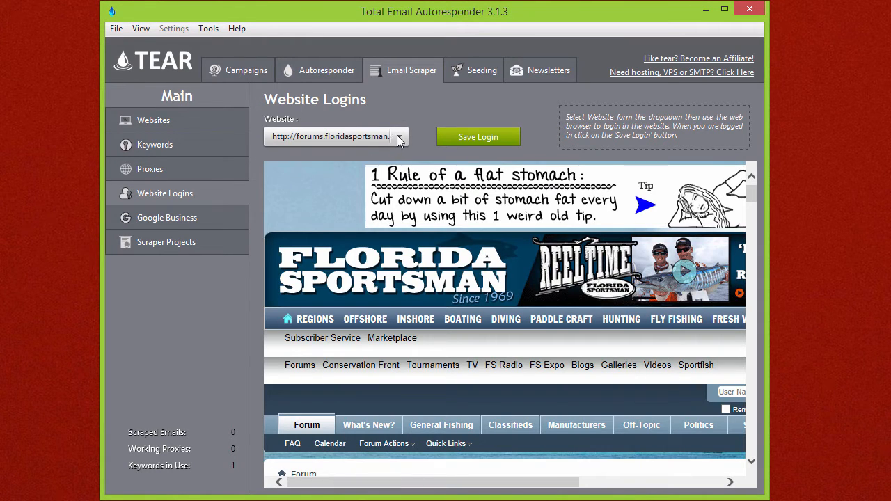
{"action": "left_click", "coordinate": [399, 136]}
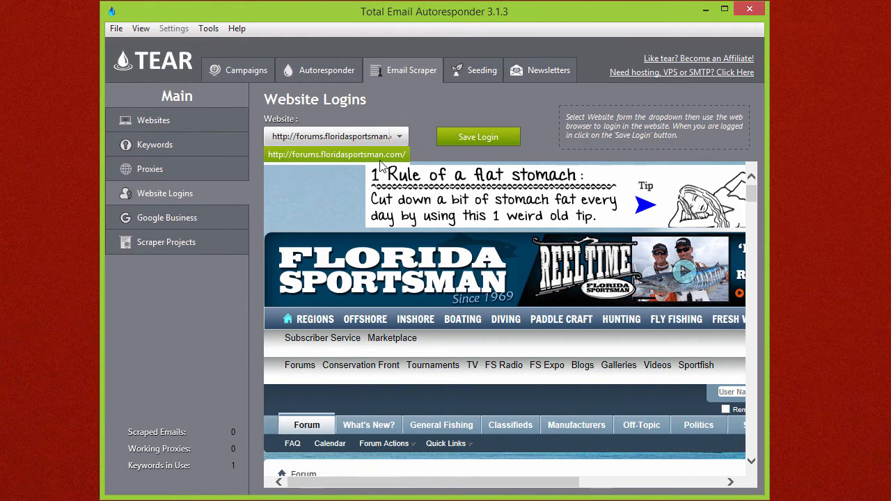
{"action": "left_click", "coordinate": [382, 156]}
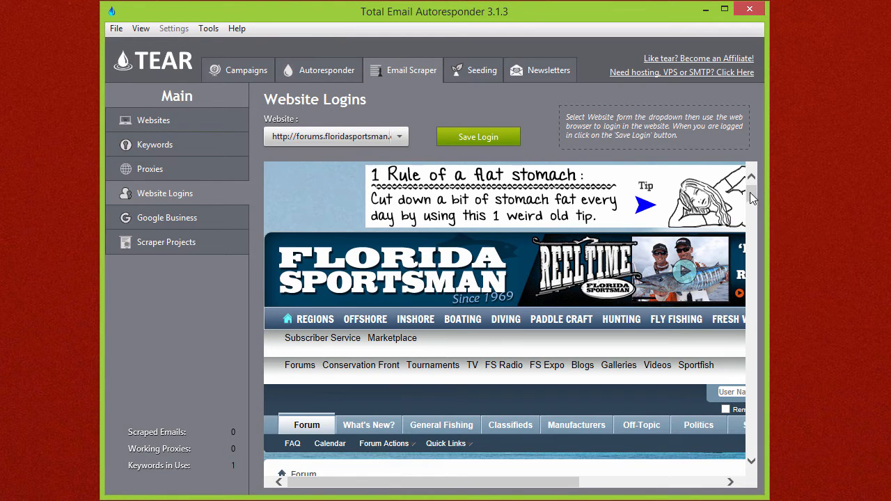
Open the profile of the member who made the last post in the General Fishing forum
{"action": "left_click_drag", "start_coordinate": [753, 195], "coordinate": [752, 216]}
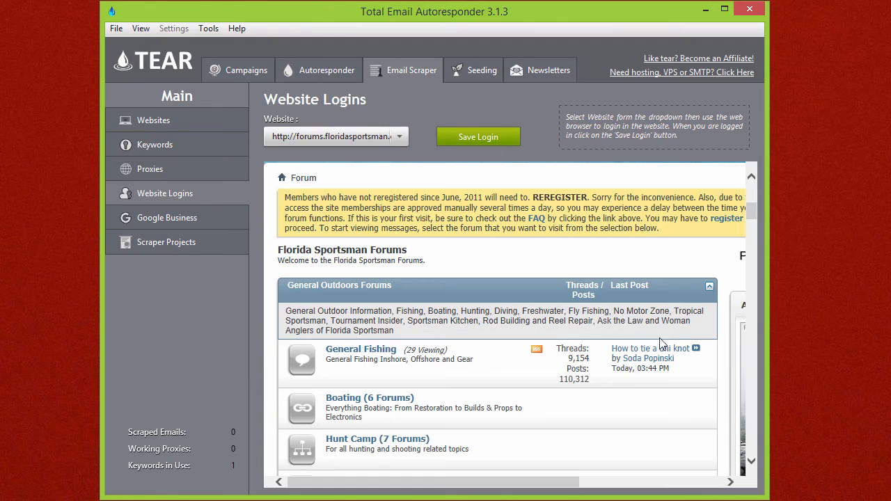
{"action": "left_click", "coordinate": [664, 361]}
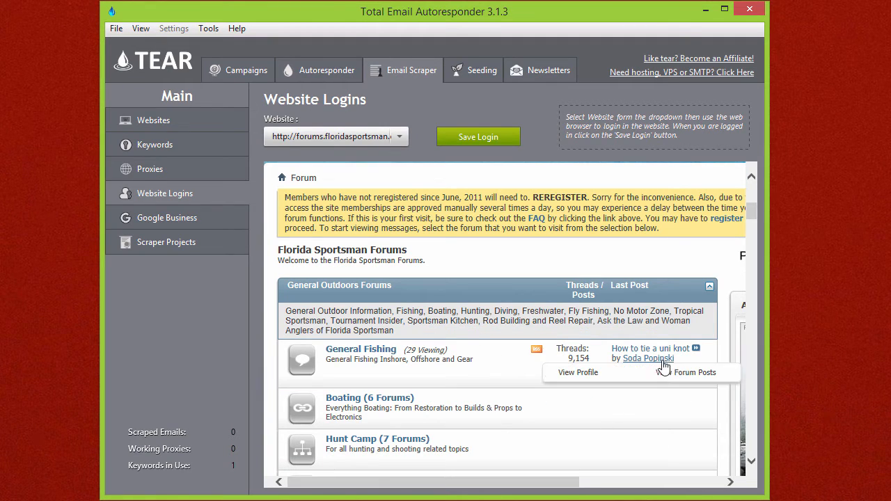
{"action": "left_click", "coordinate": [598, 374]}
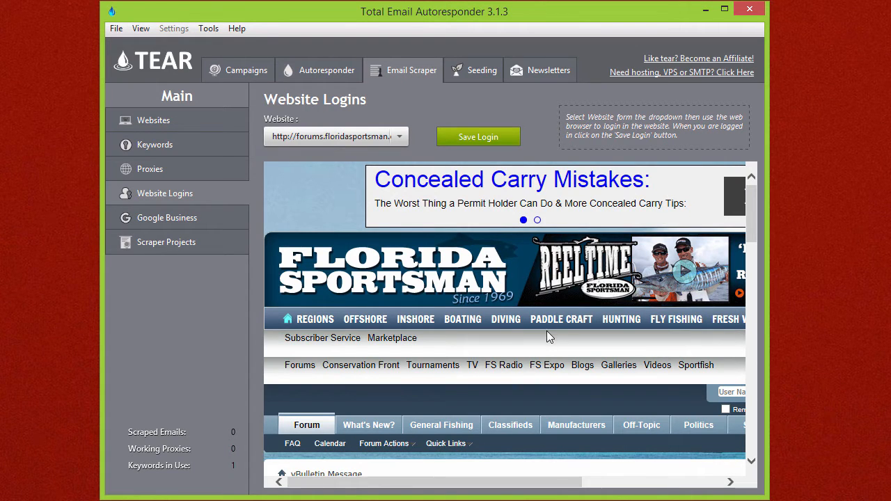
Log in to the Florida Sportsman forum by entering the account's user name and password
{"action": "left_click_drag", "start_coordinate": [511, 483], "coordinate": [640, 481]}
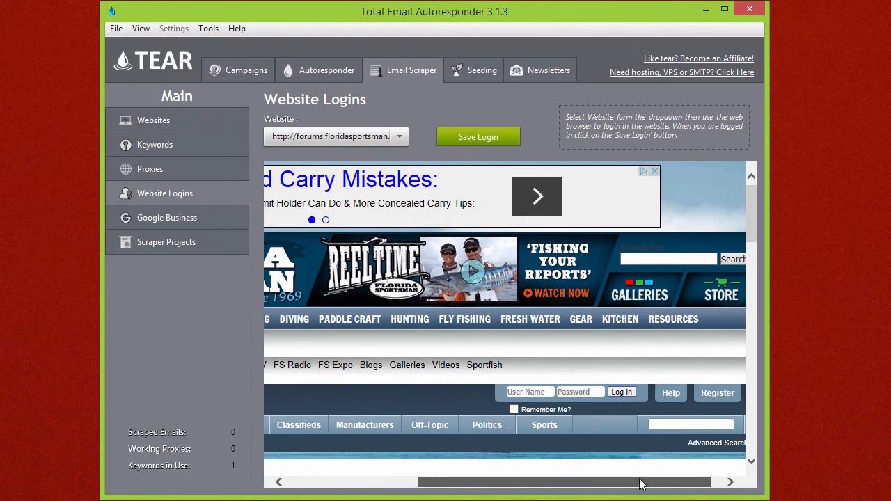
{"action": "left_click", "coordinate": [518, 392]}
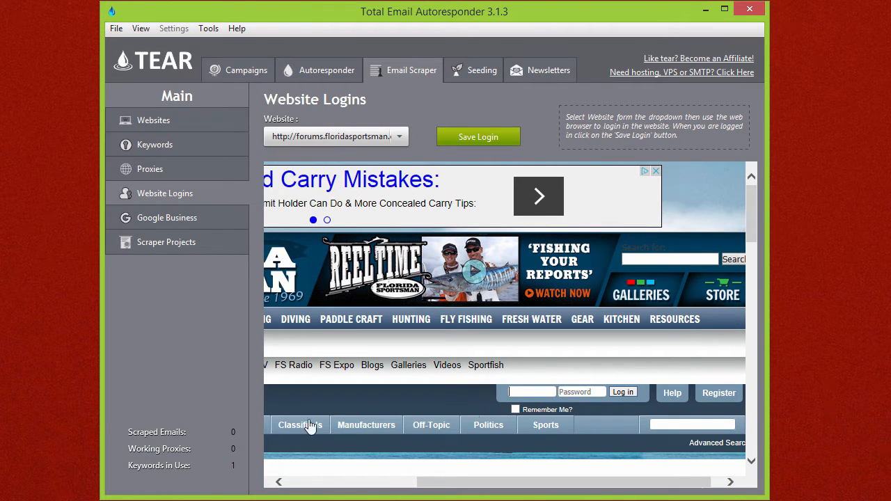
{"action": "type", "text": "Vice"}
{"action": "key", "text": "Tab"}
{"action": "type", "text": "•••••••••"}
{"action": "left_click", "coordinate": [622, 392]}
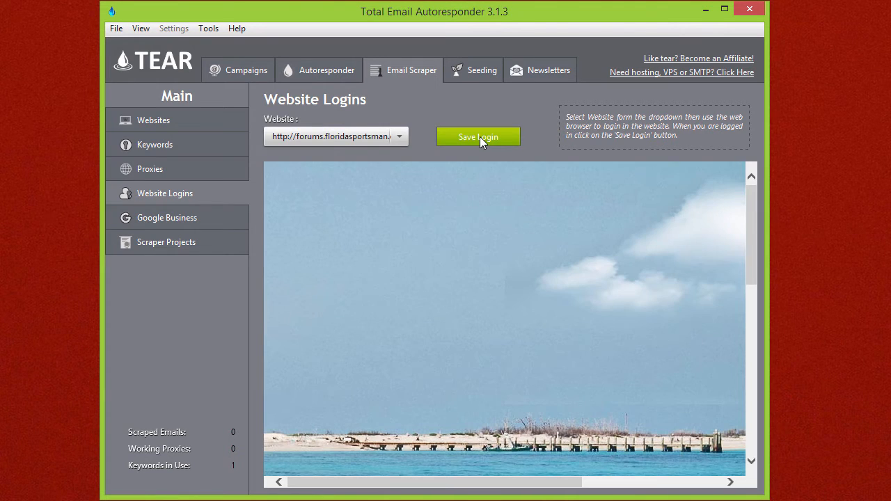
Save the forum's login sequence for the scraper and dismiss the confirmation message
{"action": "left_click", "coordinate": [480, 137]}
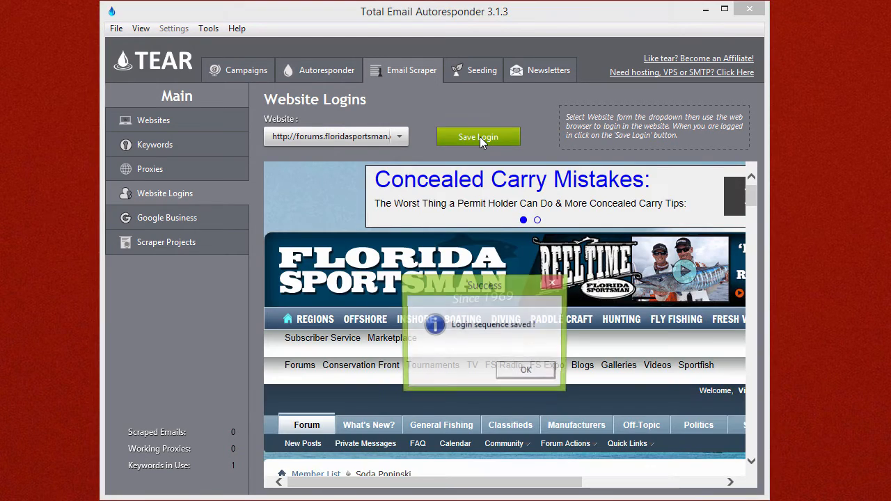
{"action": "left_click_drag", "start_coordinate": [502, 296], "coordinate": [506, 257]}
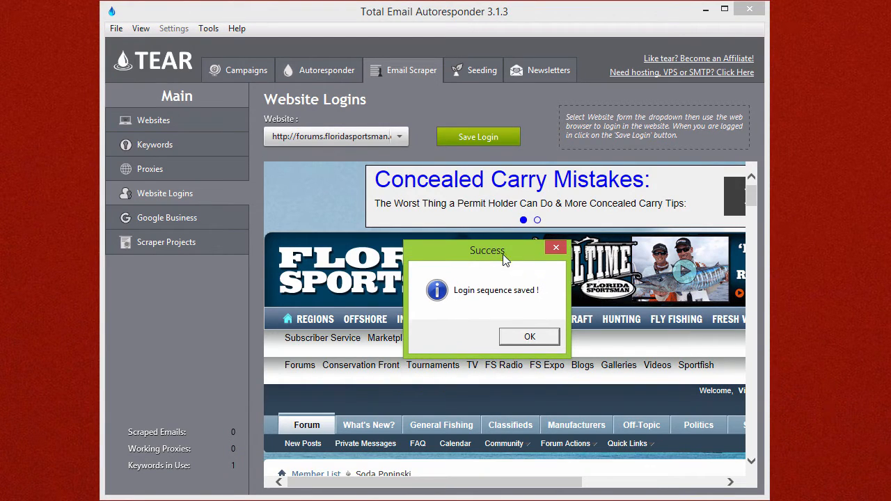
{"action": "left_click", "coordinate": [526, 334]}
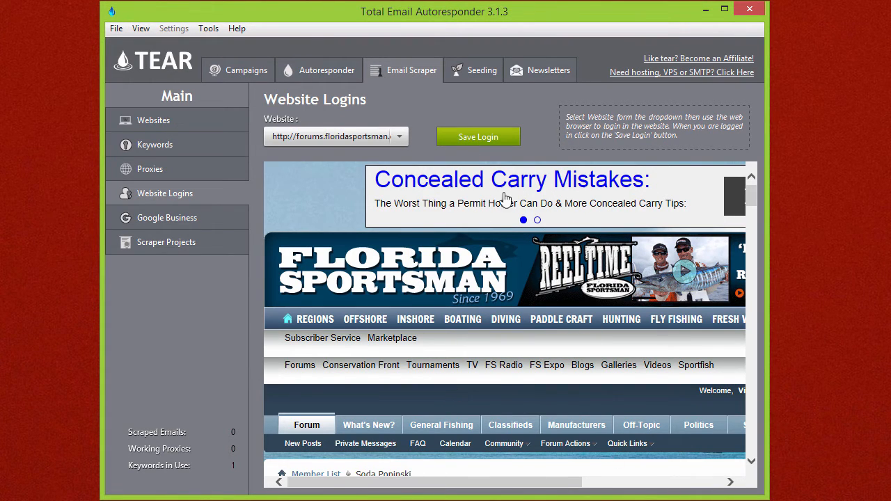
Examine the About Me and contact details on the opened member profile
{"action": "left_click_drag", "start_coordinate": [751, 191], "coordinate": [757, 263]}
{"action": "left_click", "coordinate": [625, 415]}
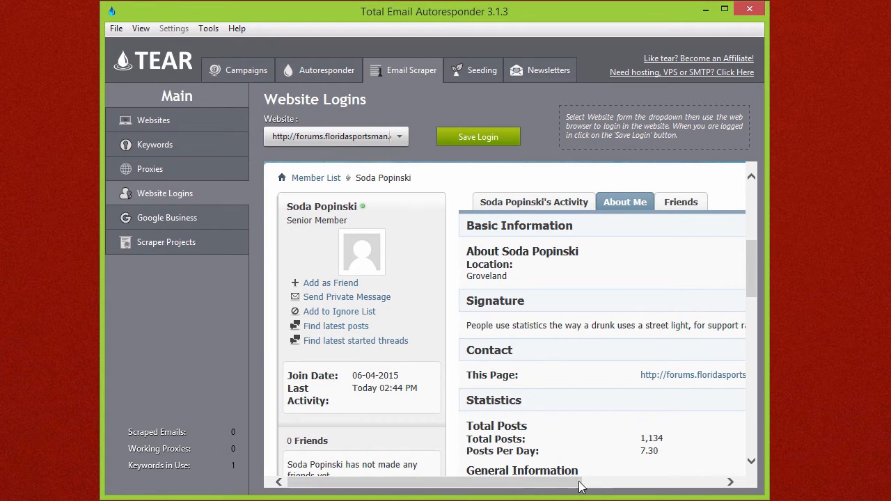
{"action": "left_click_drag", "start_coordinate": [563, 482], "coordinate": [640, 481]}
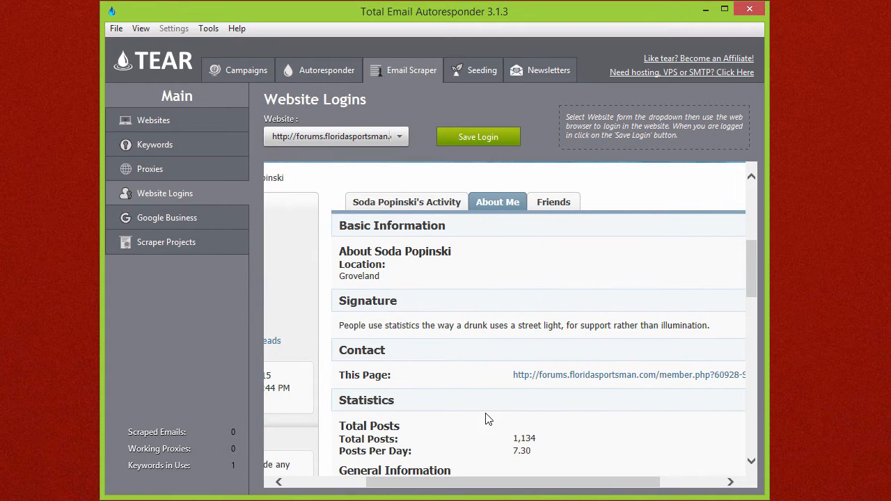
{"action": "scroll", "coordinate": [485, 414], "scroll_direction": "up", "scroll_amount": 5}
Look back through the scraper proxies and keywords to the website list's thread setting
{"action": "left_click", "coordinate": [203, 173]}
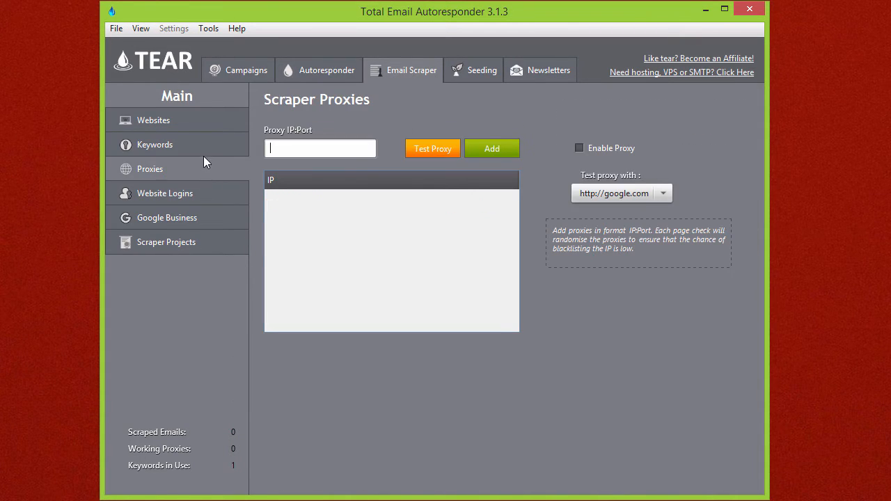
{"action": "left_click", "coordinate": [204, 153]}
{"action": "left_click", "coordinate": [197, 122]}
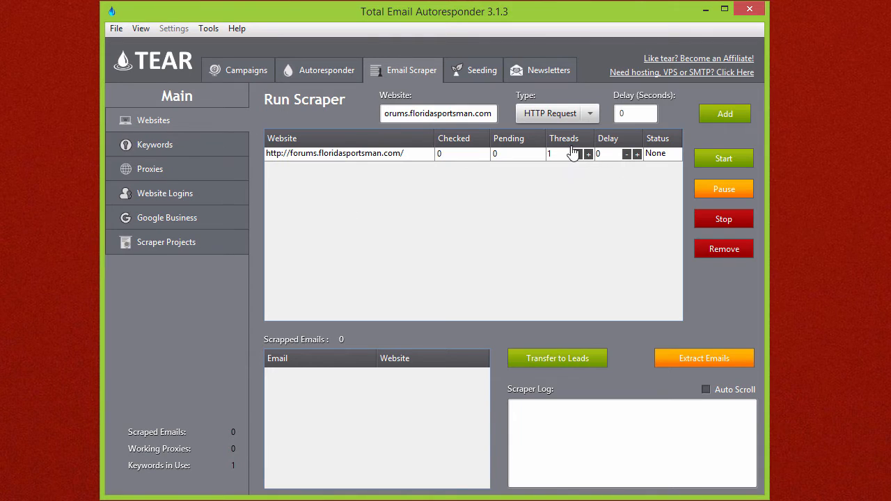
Find the location "fort lauderdale, florida" on the Google Business map
{"action": "left_click", "coordinate": [205, 223]}
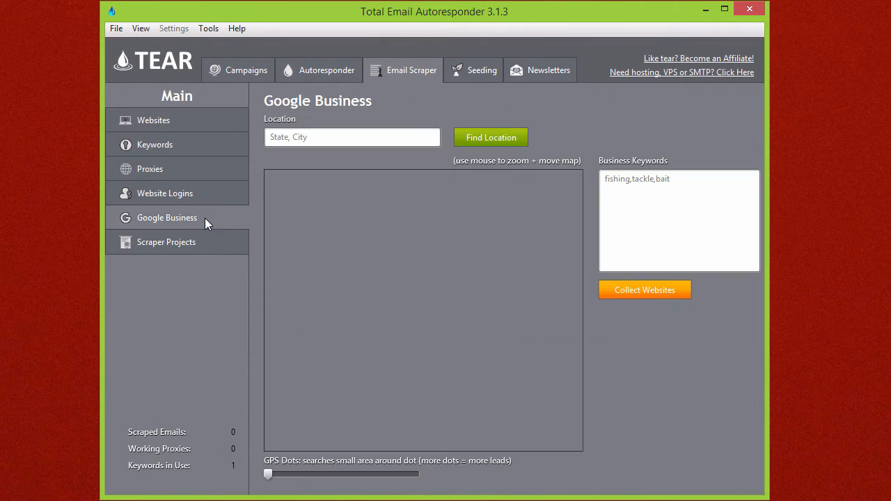
{"action": "left_click", "coordinate": [332, 136]}
{"action": "type", "text": "lauderdale, florida"}
{"action": "left_click", "coordinate": [495, 143]}
Position the map to cover the area from Plantation to Fort Lauderdale and set the GPS dots to 15
{"action": "left_click_drag", "start_coordinate": [463, 319], "coordinate": [528, 316]}
{"action": "left_click_drag", "start_coordinate": [445, 312], "coordinate": [500, 335]}
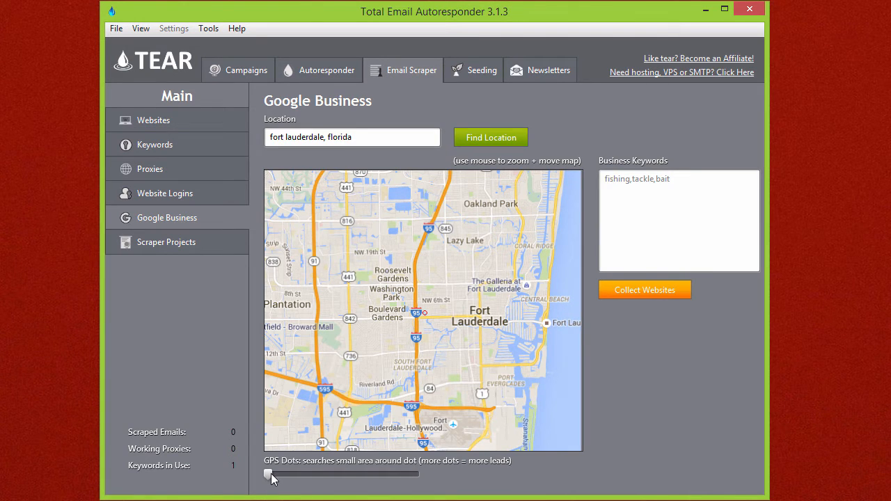
{"action": "left_click_drag", "start_coordinate": [270, 476], "coordinate": [413, 481]}
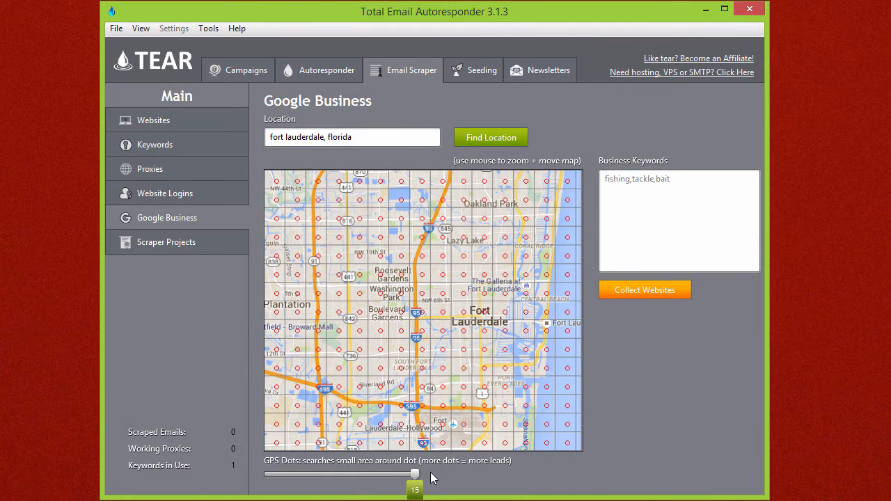
{"action": "left_click_drag", "start_coordinate": [478, 334], "coordinate": [501, 389]}
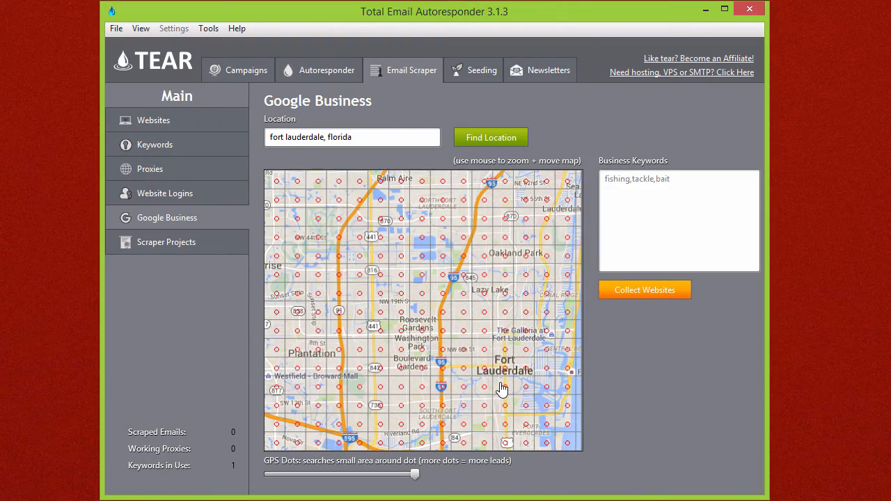
Enter the business keywords "fishing,bait,tackle,boat,marina," and collect the matching websites for the map area
{"action": "left_click", "coordinate": [690, 186]}
{"action": "type", "text": "fishing,bait,tackle,boat"}
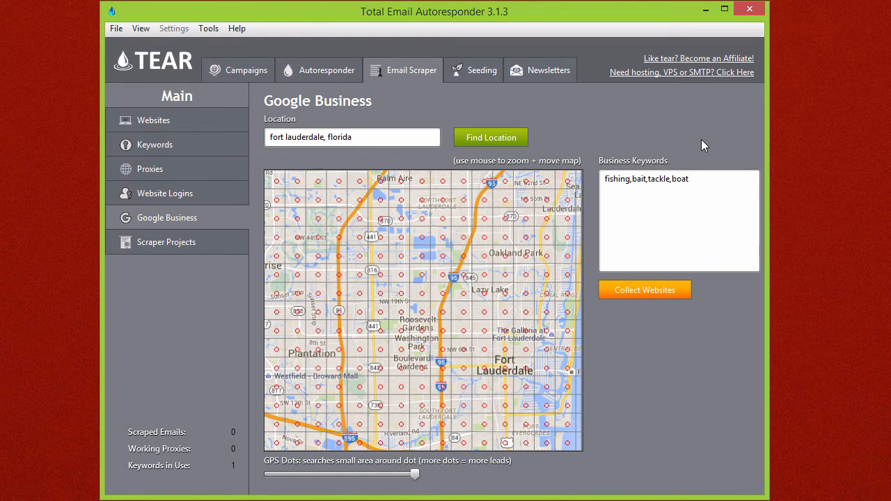
{"action": "type", "text": ",marina"}
{"action": "type", "text": ","}
{"action": "left_click", "coordinate": [648, 291]}
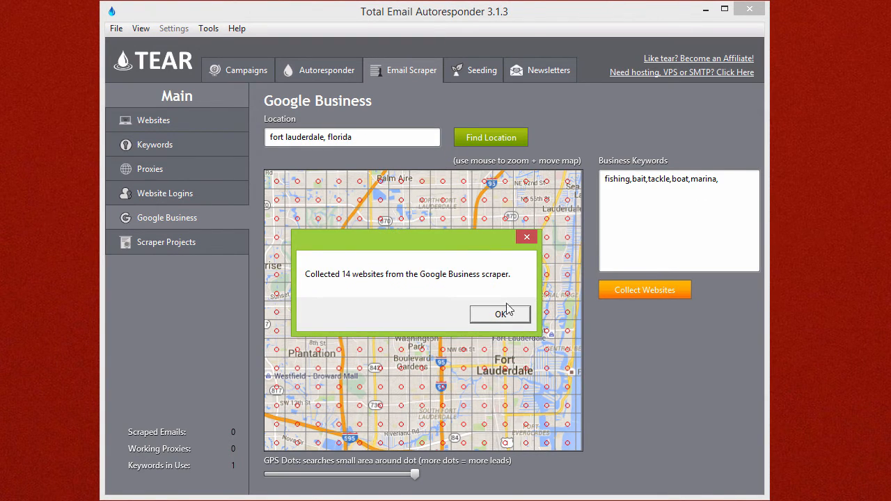
{"action": "left_click", "coordinate": [499, 315]}
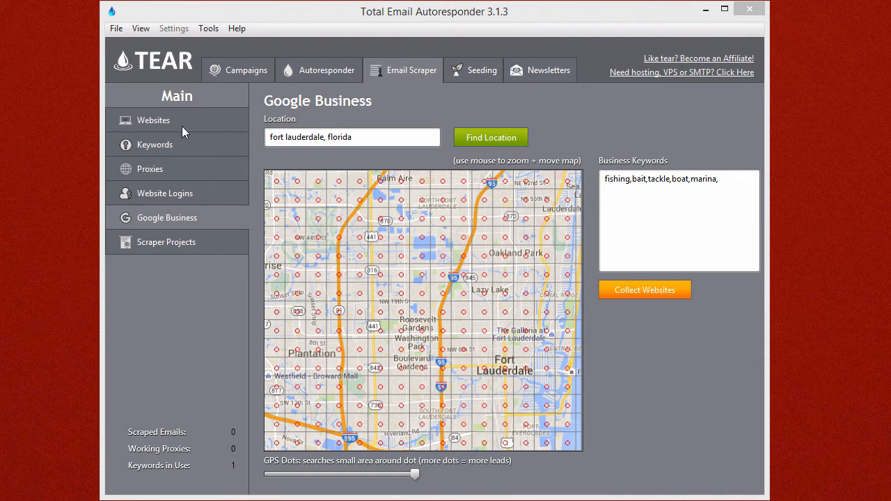
Remove the forums.floridasportsman.com entry from the scraper's website list
{"action": "left_click", "coordinate": [162, 119]}
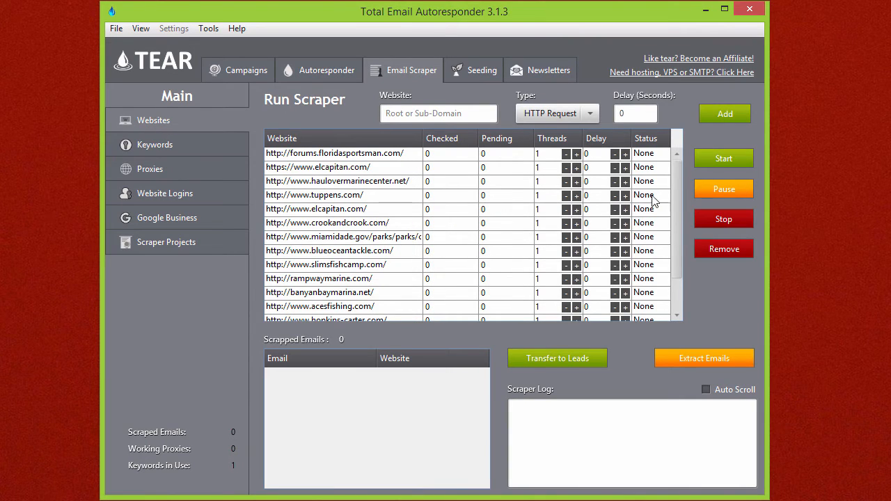
{"action": "mouse_move", "coordinate": [681, 186]}
{"action": "left_mouse_down"}
{"action": "mouse_move", "coordinate": [680, 238]}
{"action": "mouse_move", "coordinate": [688, 160]}
{"action": "mouse_move", "coordinate": [683, 243]}
{"action": "mouse_move", "coordinate": [690, 181]}
{"action": "left_mouse_up"}
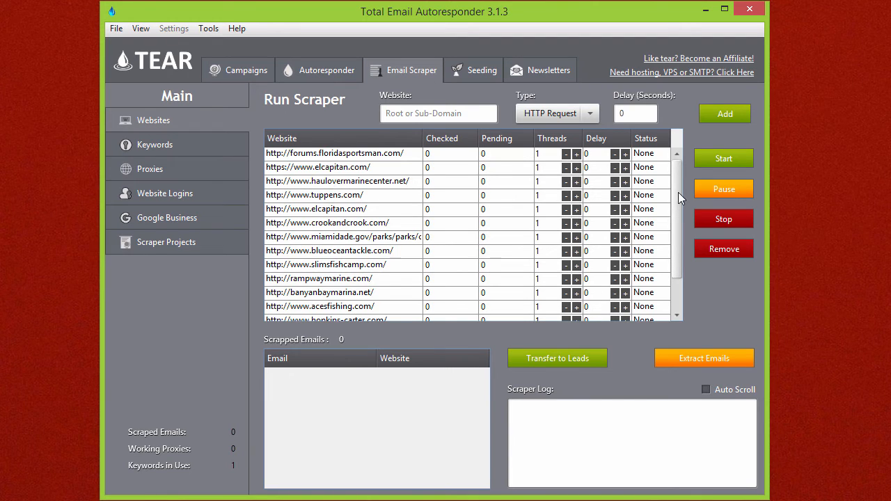
{"action": "left_click", "coordinate": [369, 155]}
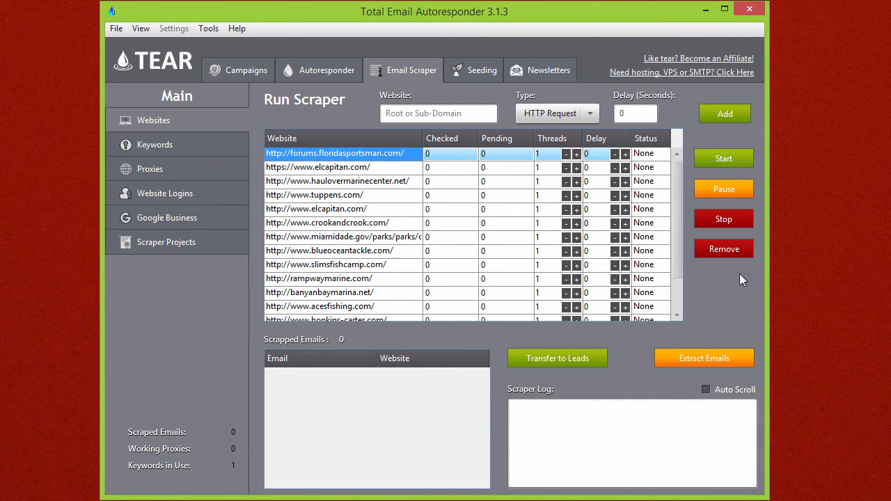
{"action": "left_click", "coordinate": [724, 250]}
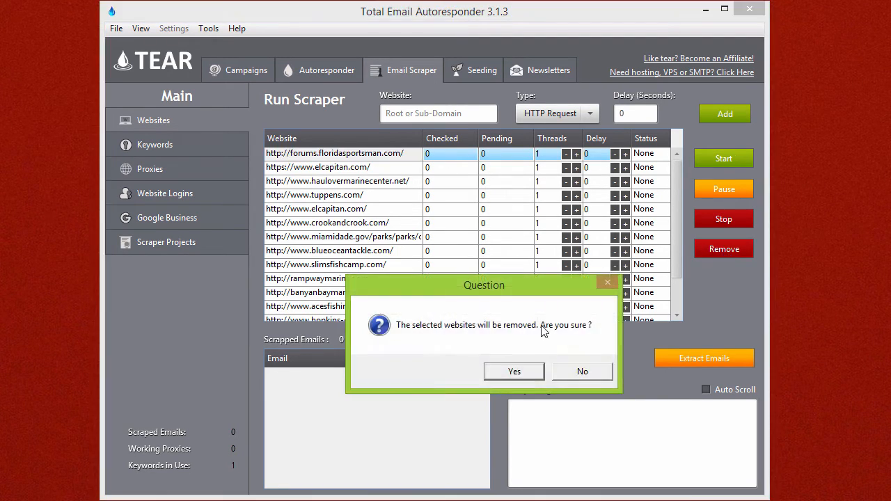
{"action": "left_click", "coordinate": [515, 372]}
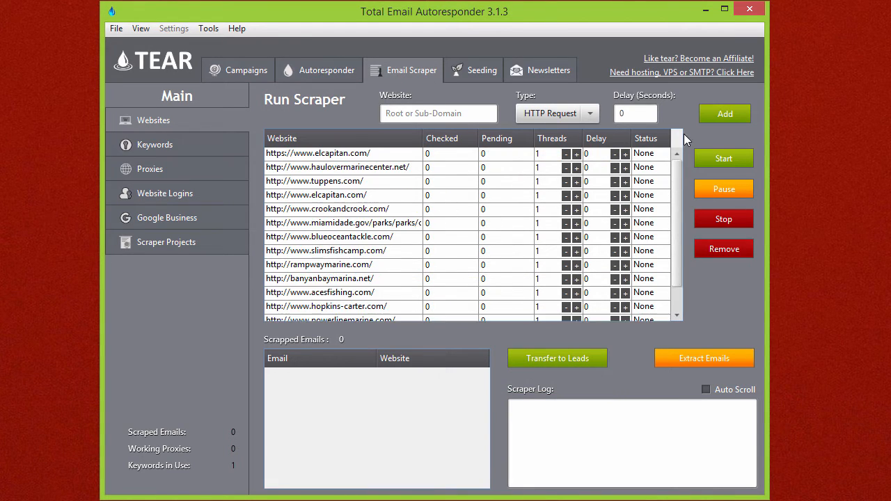
Start scraping all the collected websites and sort the list by checked pages
{"action": "scroll", "coordinate": [681, 219], "scroll_direction": "down", "scroll_amount": 1}
{"action": "left_click_drag", "start_coordinate": [677, 268], "coordinate": [681, 159]}
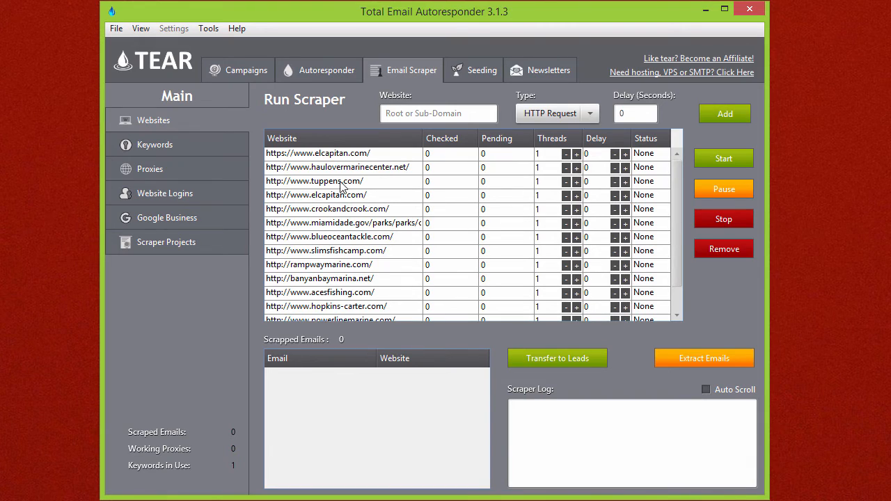
{"action": "right_click", "coordinate": [466, 168]}
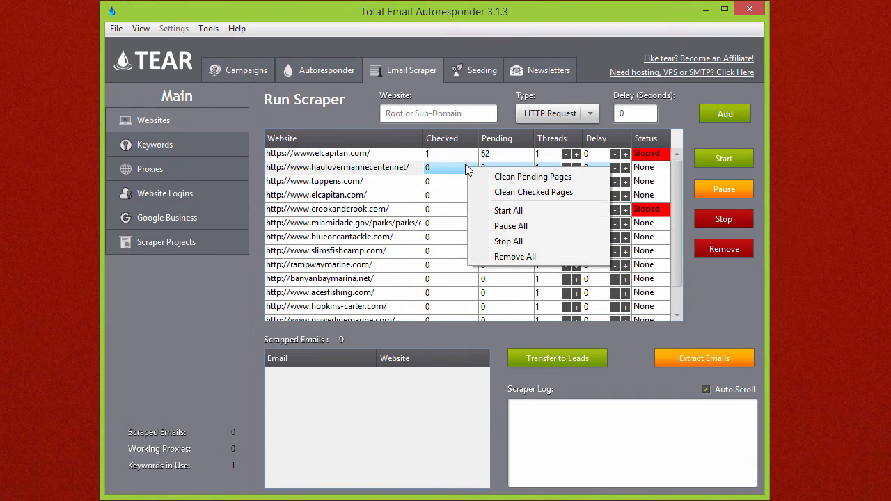
{"action": "left_click", "coordinate": [508, 211]}
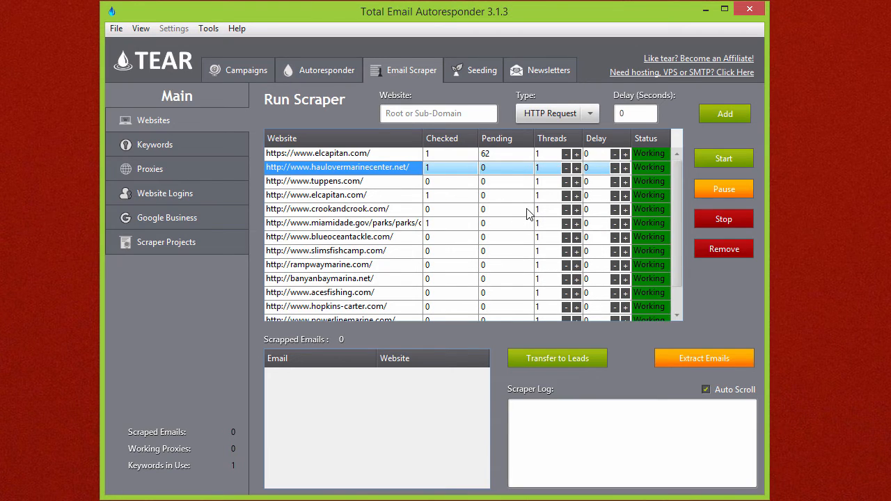
{"action": "mouse_move", "coordinate": [677, 166]}
{"action": "left_mouse_down"}
{"action": "mouse_move", "coordinate": [677, 204]}
{"action": "mouse_move", "coordinate": [684, 168]}
{"action": "left_mouse_up"}
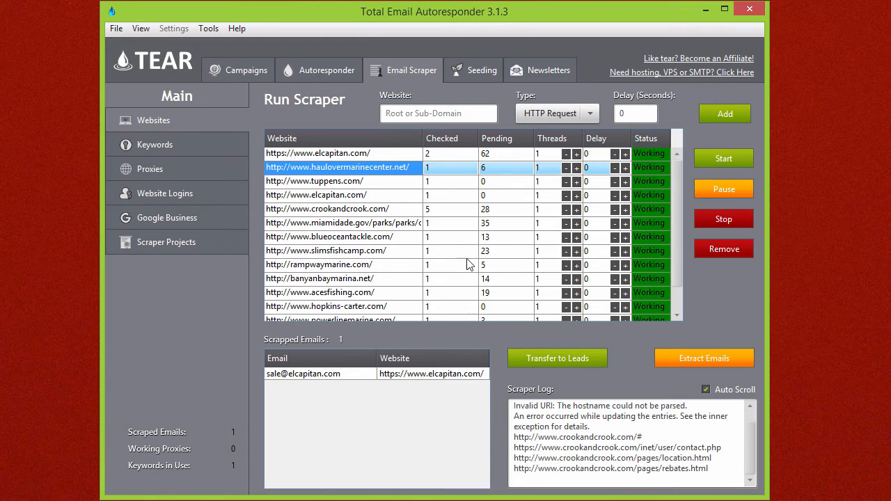
{"action": "left_click", "coordinate": [456, 141]}
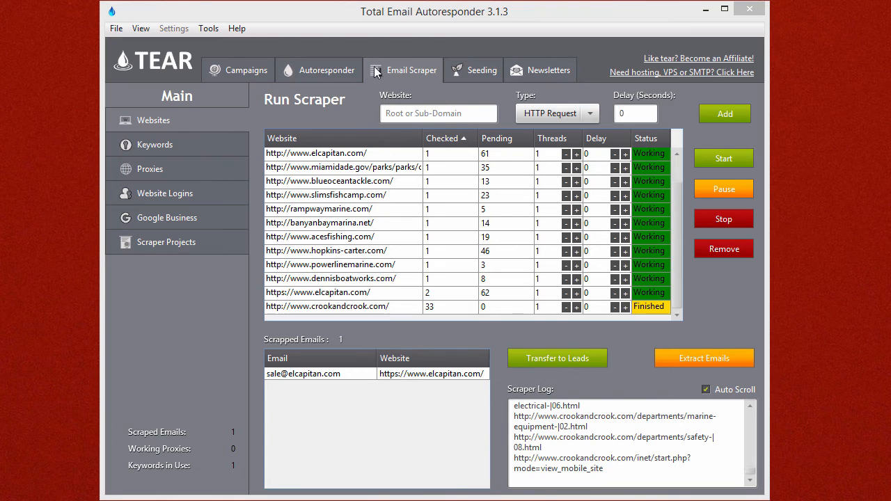
Open the saved Digital Point scraper project in place of the running one and review its scraped emails and keywords
{"action": "left_click", "coordinate": [413, 71]}
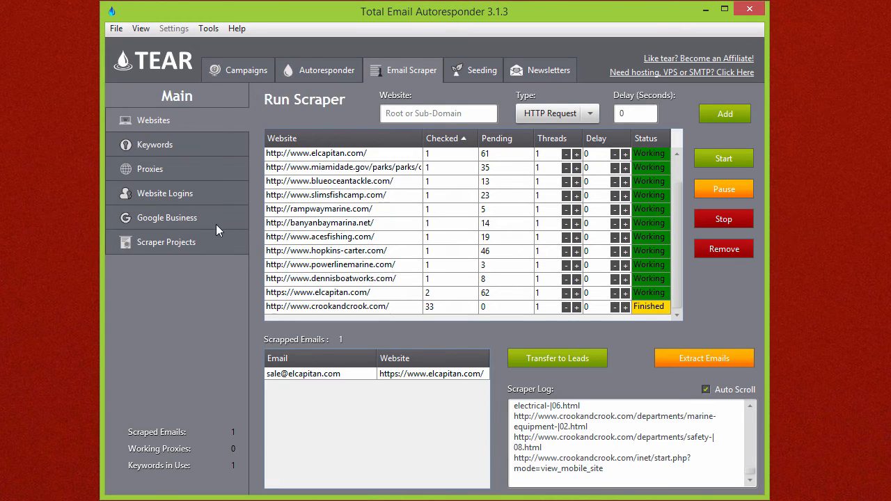
{"action": "left_click", "coordinate": [180, 243]}
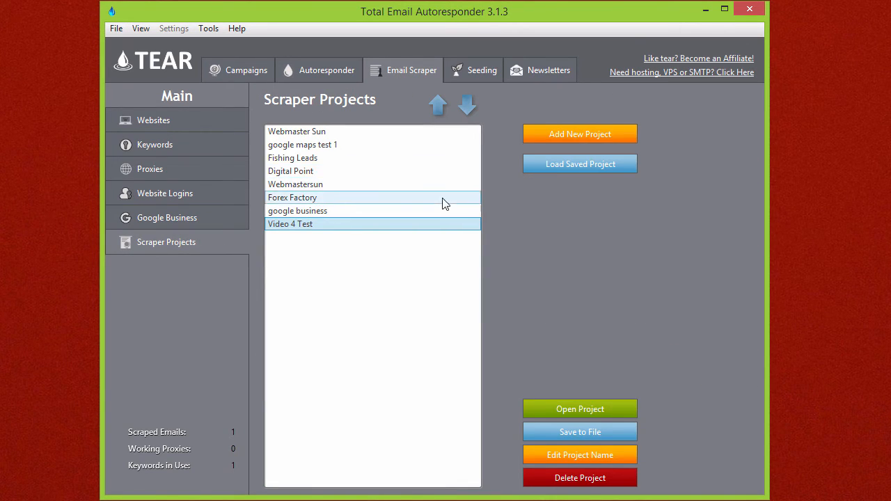
{"action": "left_click", "coordinate": [374, 171]}
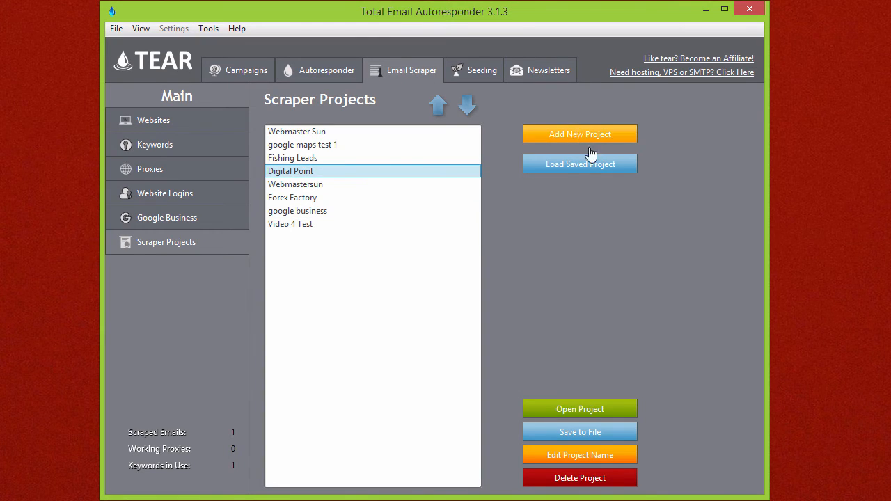
{"action": "left_click", "coordinate": [618, 410]}
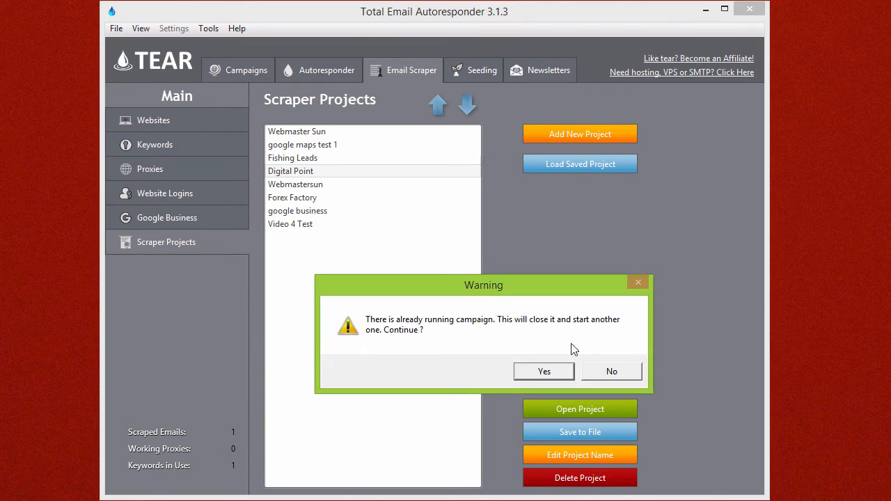
{"action": "left_click", "coordinate": [557, 372]}
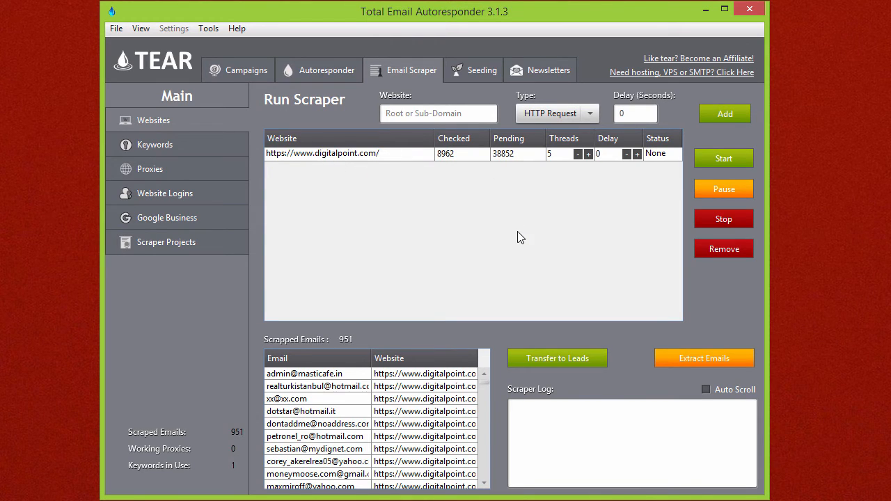
{"action": "left_click_drag", "start_coordinate": [484, 381], "coordinate": [495, 357]}
{"action": "left_click", "coordinate": [171, 147]}
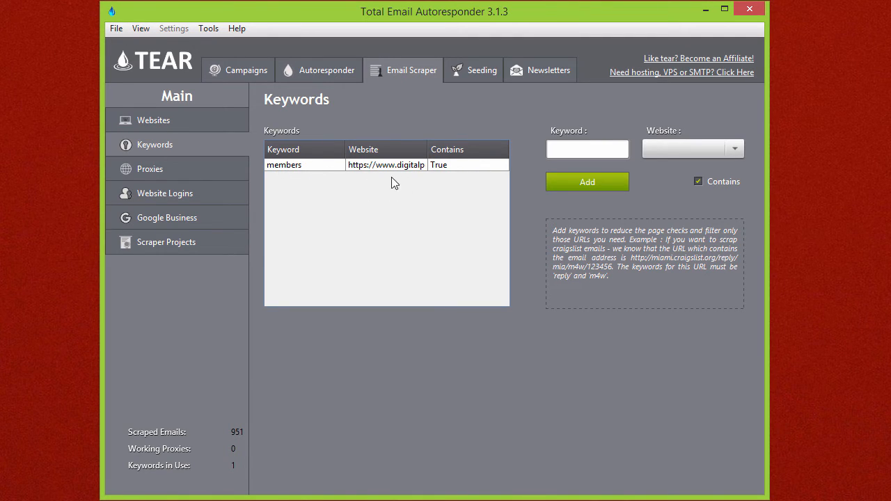
{"action": "left_click", "coordinate": [202, 123]}
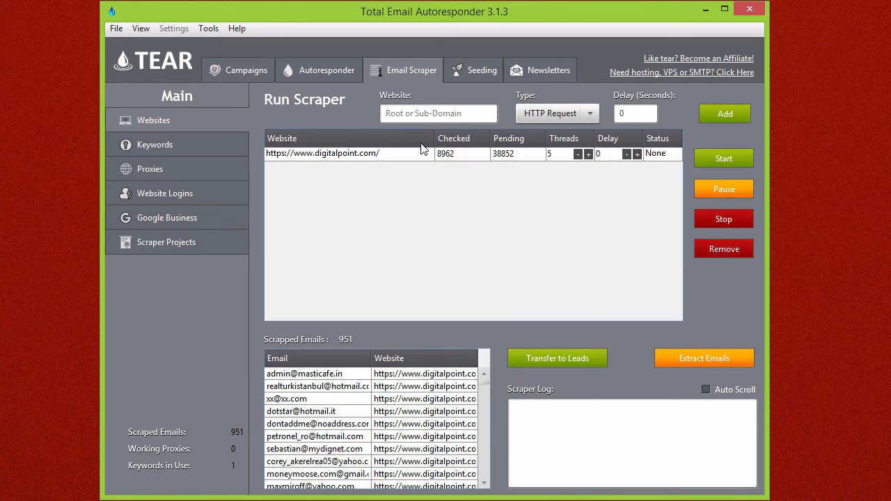
Set up a transfer of the scraped emails to leads with Selling TEAR Campaign and the template response 1
{"action": "left_click", "coordinate": [226, 70]}
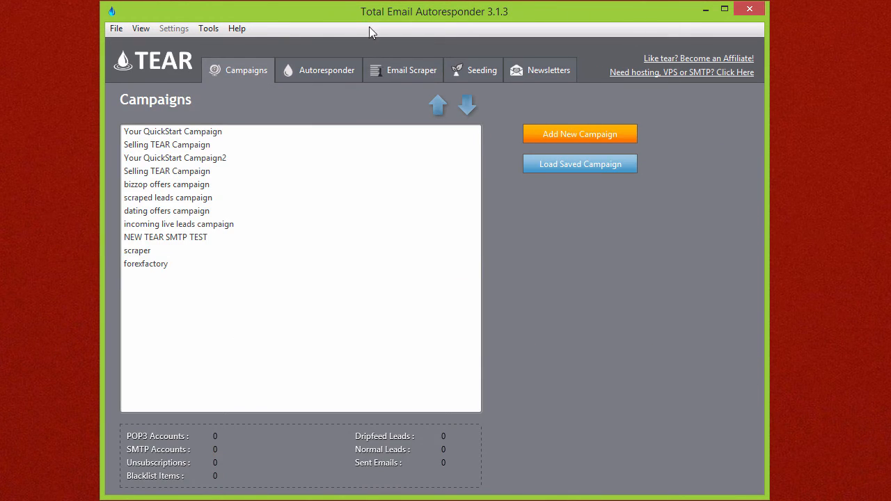
{"action": "left_click", "coordinate": [403, 74]}
{"action": "left_click", "coordinate": [577, 364]}
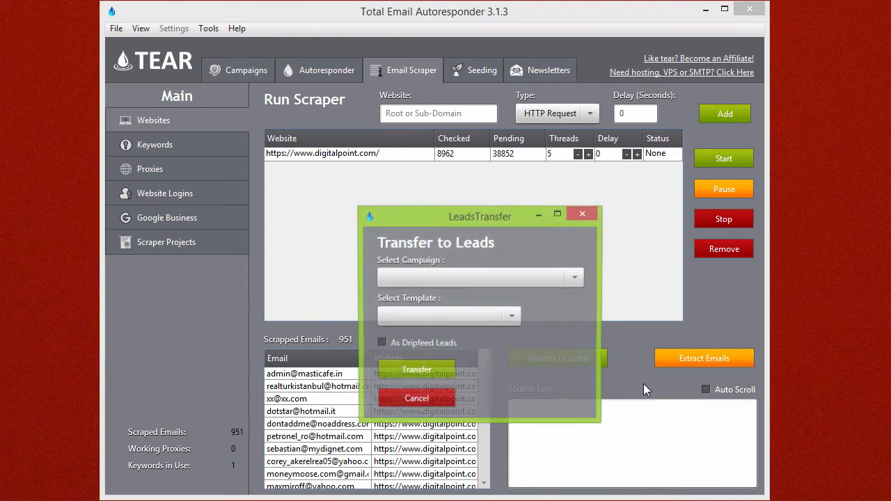
{"action": "left_click", "coordinate": [436, 278]}
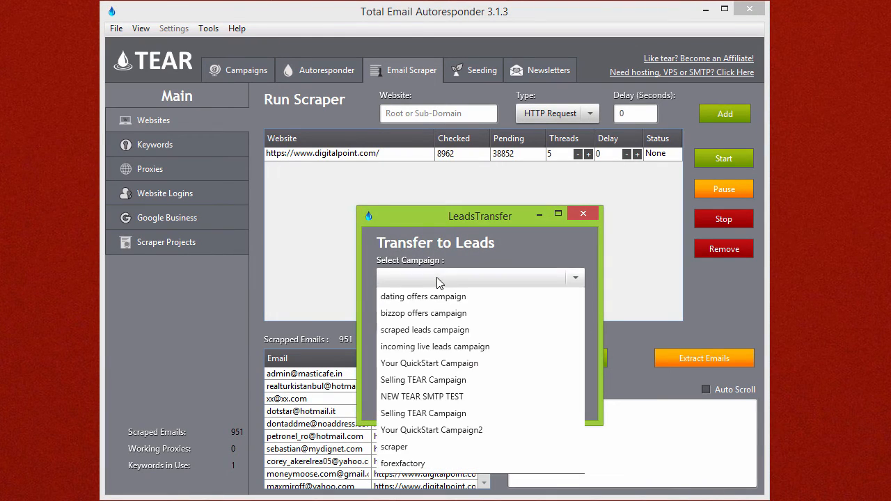
{"action": "left_click", "coordinate": [432, 382]}
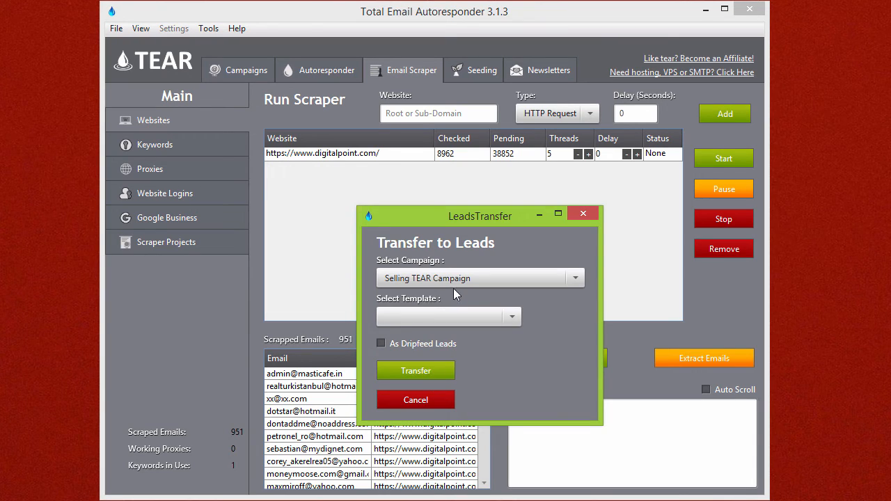
{"action": "left_click", "coordinate": [438, 317]}
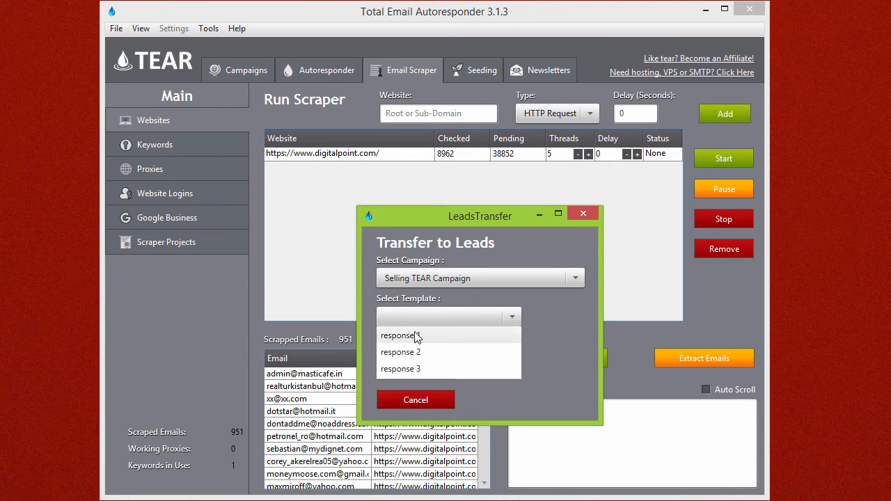
{"action": "left_click", "coordinate": [407, 337]}
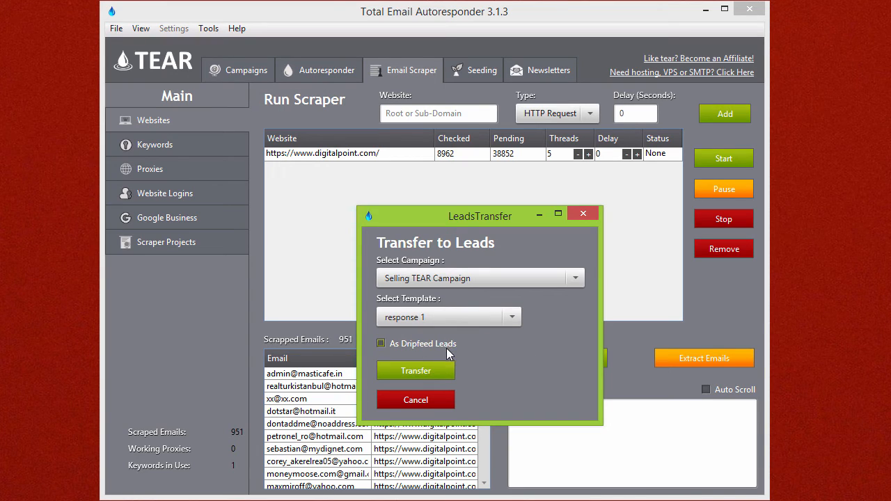
Transfer the emails as dripfeed leads at 100 per hour
{"action": "left_click", "coordinate": [440, 345]}
{"action": "left_click_drag", "start_coordinate": [556, 317], "coordinate": [547, 315]}
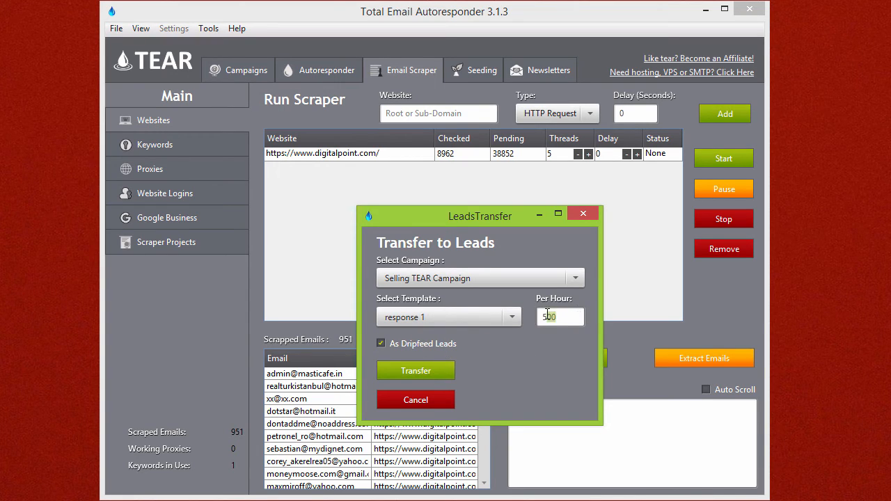
{"action": "left_click", "coordinate": [567, 318]}
{"action": "type", "text": "100"}
{"action": "left_click", "coordinate": [415, 372]}
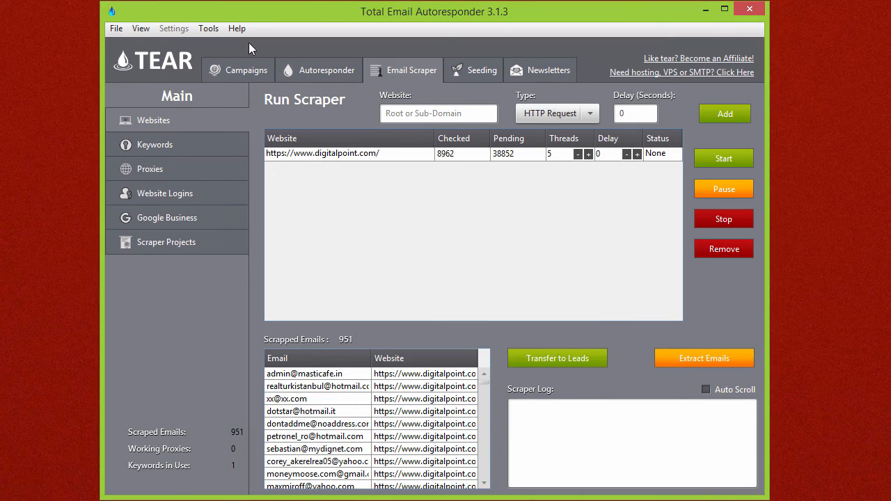
Open the first Selling TEAR Campaign in the campaign list
{"action": "left_click", "coordinate": [232, 71]}
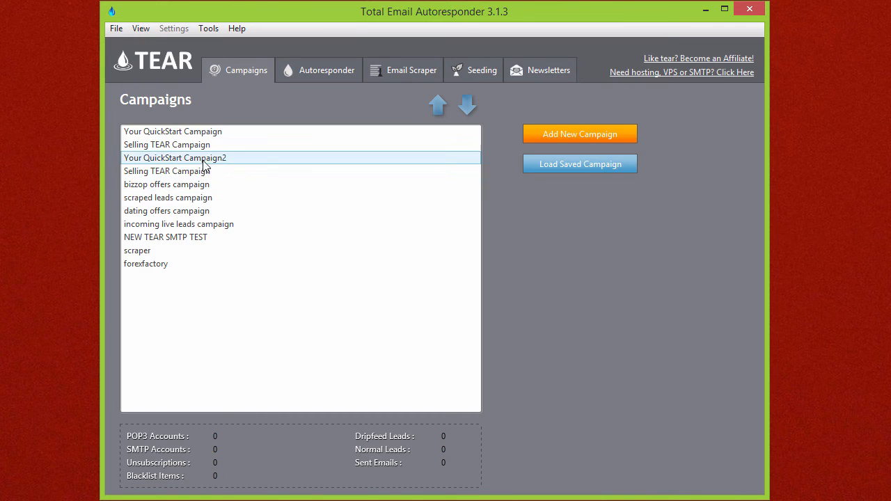
{"action": "left_click", "coordinate": [292, 148]}
{"action": "left_click", "coordinate": [598, 409]}
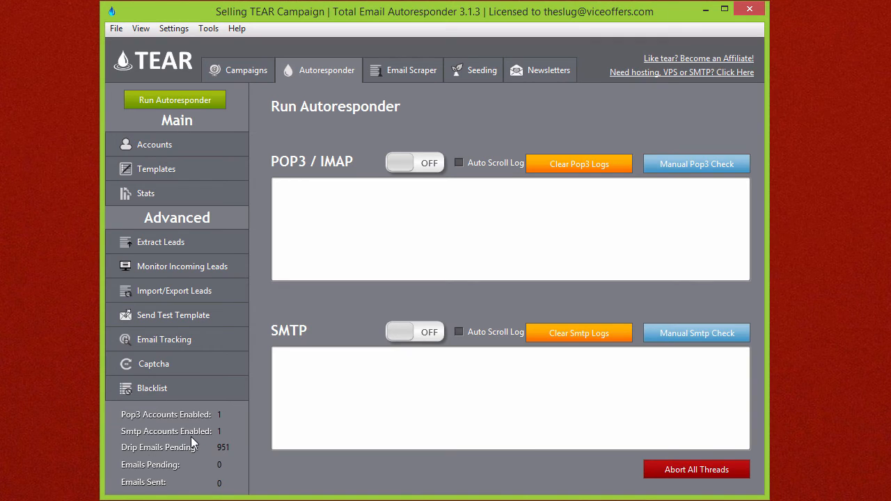
Examine the campaign's mail accounts, incoming leads, lead extraction options and daily imported leads chart
{"action": "left_click", "coordinate": [198, 145]}
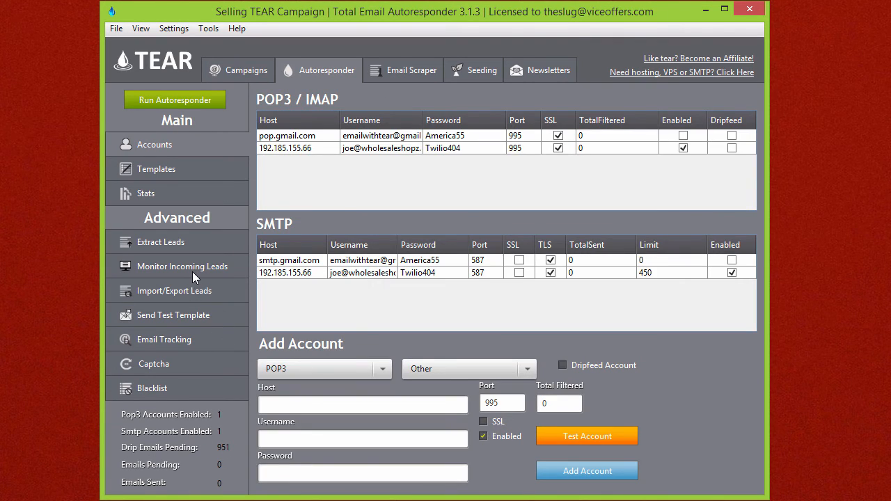
{"action": "left_click", "coordinate": [192, 271]}
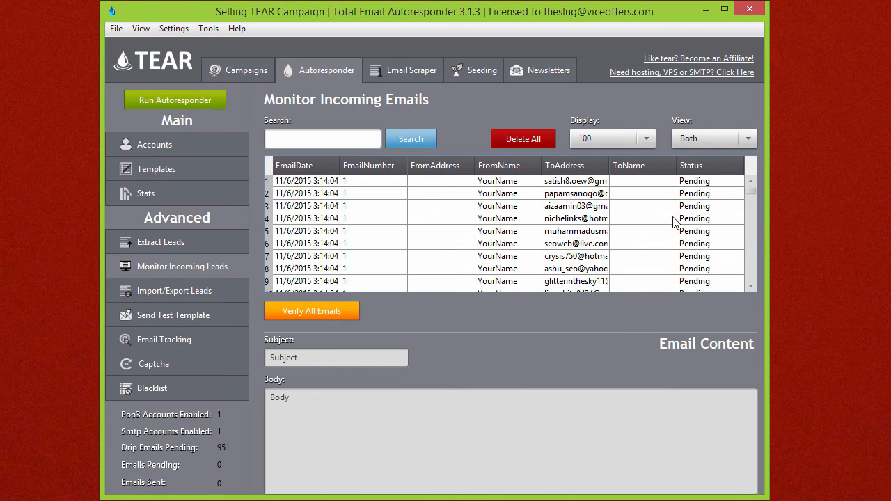
{"action": "left_click_drag", "start_coordinate": [752, 194], "coordinate": [735, 182]}
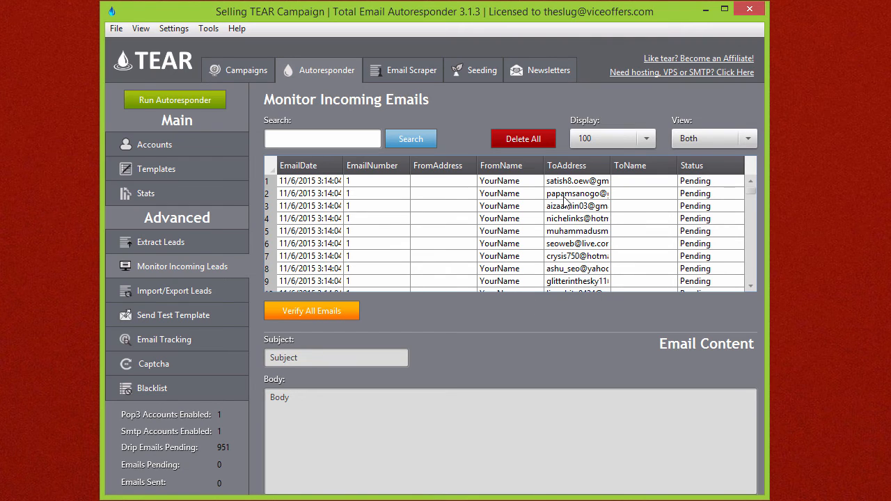
{"action": "left_click", "coordinate": [198, 250]}
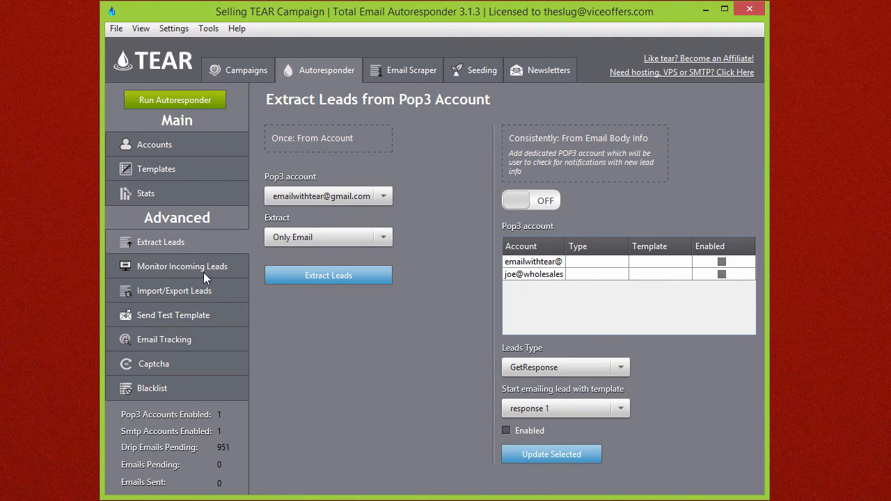
{"action": "left_click", "coordinate": [203, 272]}
{"action": "left_click", "coordinate": [206, 246]}
{"action": "left_click", "coordinate": [212, 266]}
{"action": "left_click", "coordinate": [212, 243]}
{"action": "left_click", "coordinate": [211, 273]}
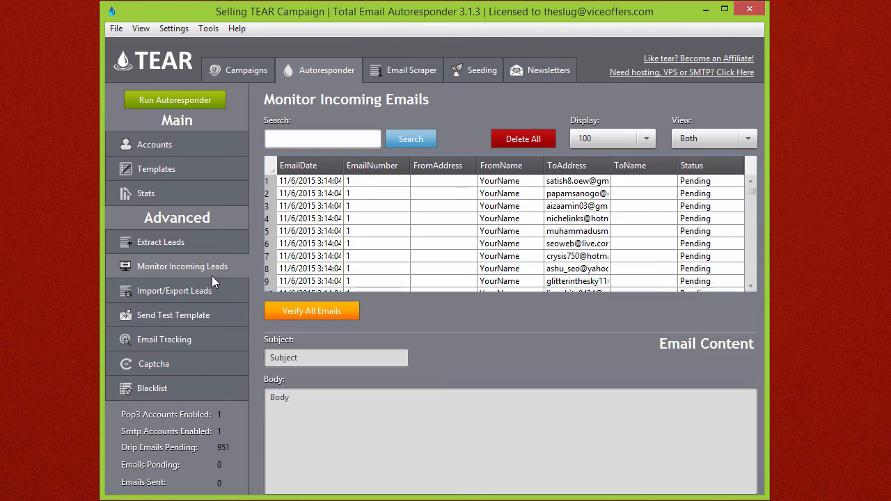
{"action": "left_click", "coordinate": [212, 288]}
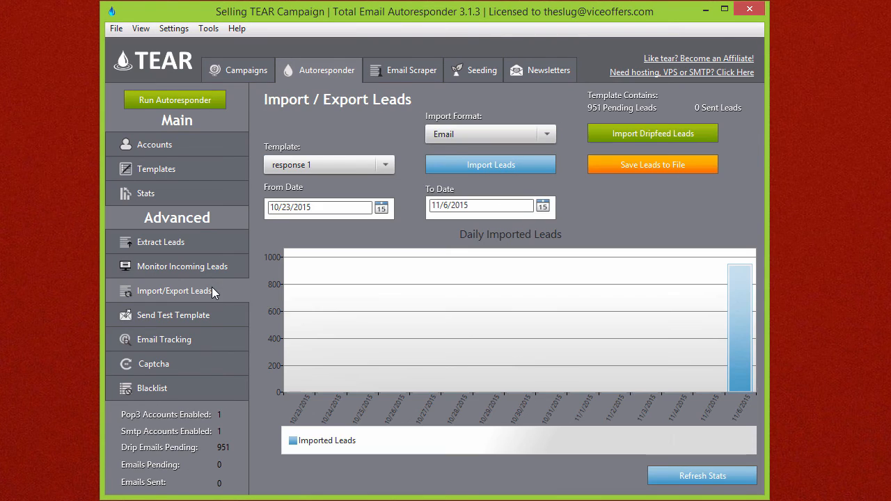
Return to the email scraper and look at its keyword and proxy settings
{"action": "left_click", "coordinate": [407, 75]}
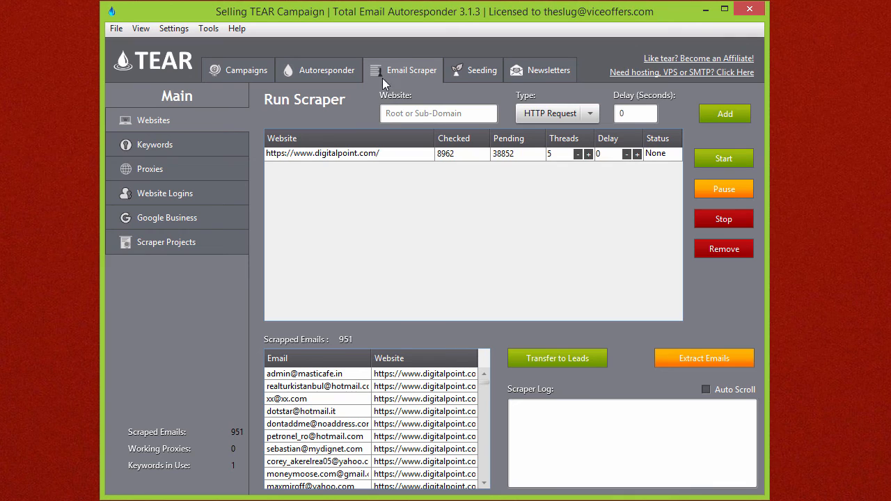
{"action": "left_click", "coordinate": [170, 147]}
{"action": "left_click", "coordinate": [172, 165]}
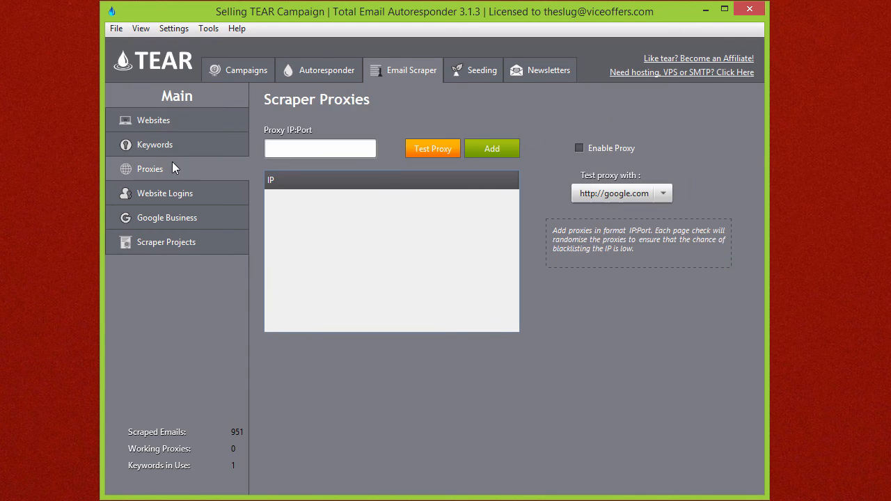
Look through the email scraper's keyword, website, website login, Google Business and proxy settings, then its project list
{"action": "left_click", "coordinate": [177, 145]}
{"action": "left_click", "coordinate": [183, 125]}
{"action": "left_click", "coordinate": [184, 146]}
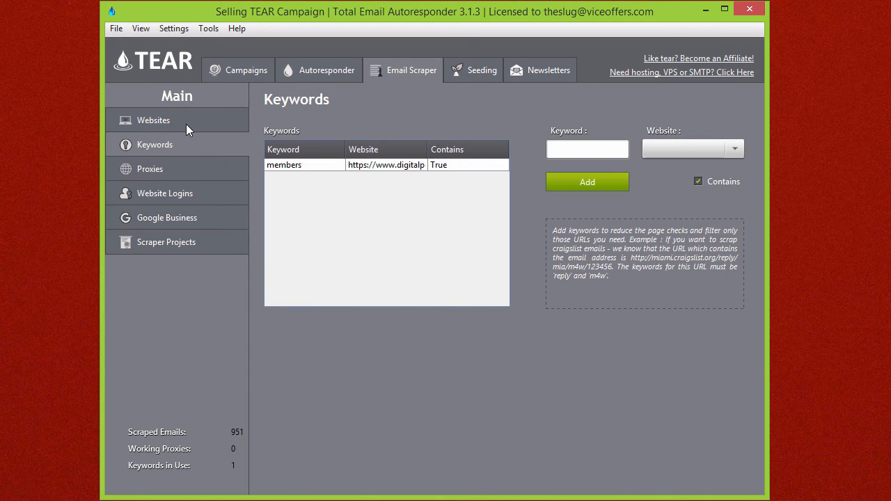
{"action": "left_click", "coordinate": [190, 174]}
{"action": "left_click", "coordinate": [195, 194]}
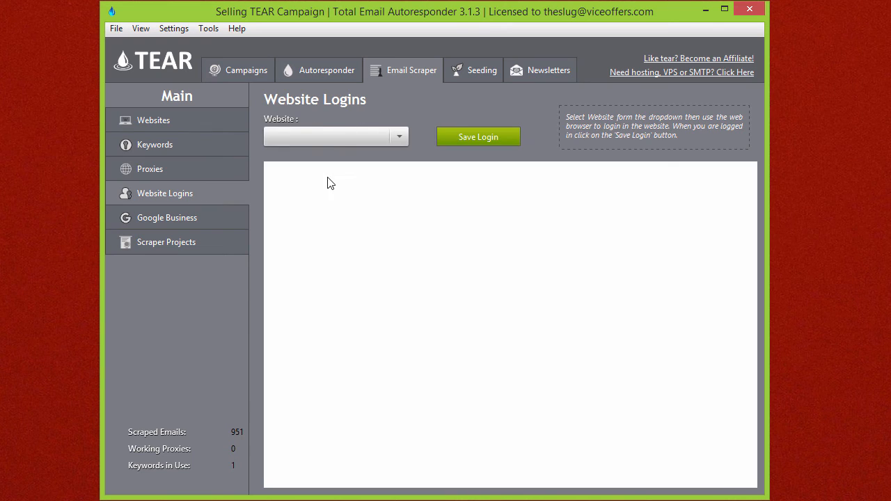
{"action": "left_click", "coordinate": [211, 218]}
{"action": "left_click", "coordinate": [197, 160]}
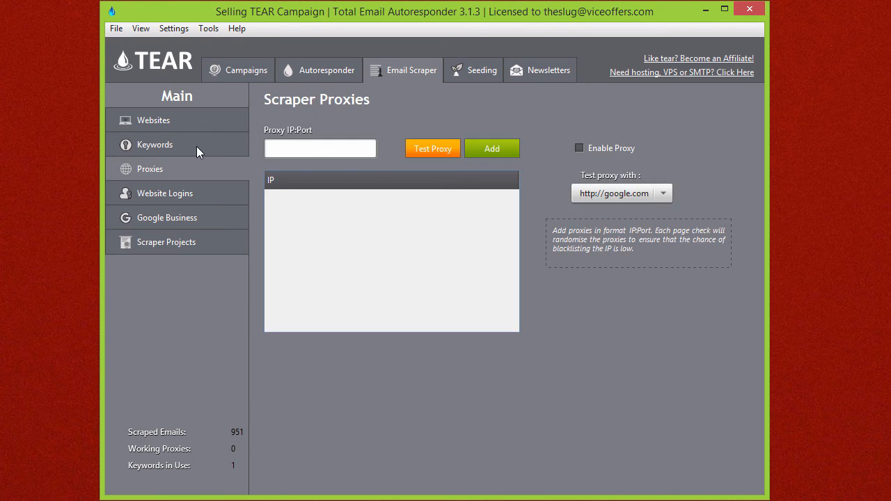
{"action": "left_click", "coordinate": [196, 146]}
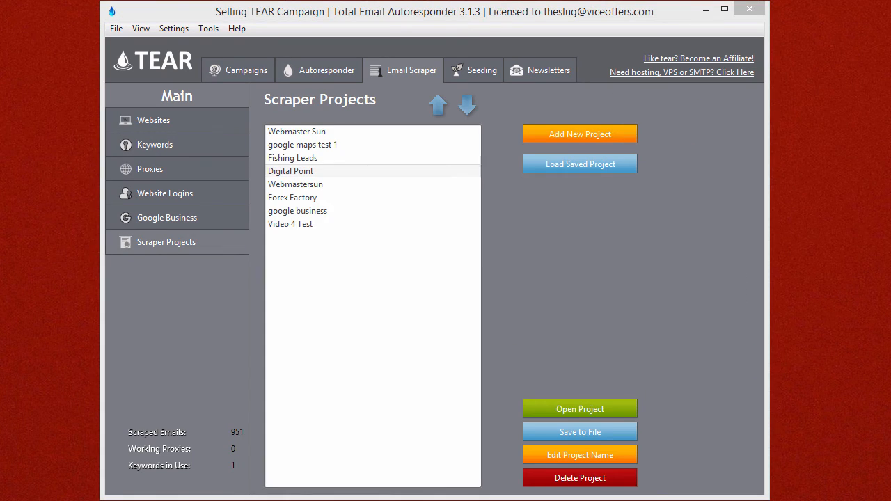
Place the TEAR shortcut on the desktop, launch a second TEAR instance from it, show its scraper projects and move its window aside
{"action": "left_click_drag", "start_coordinate": [890, 89], "coordinate": [849, 55]}
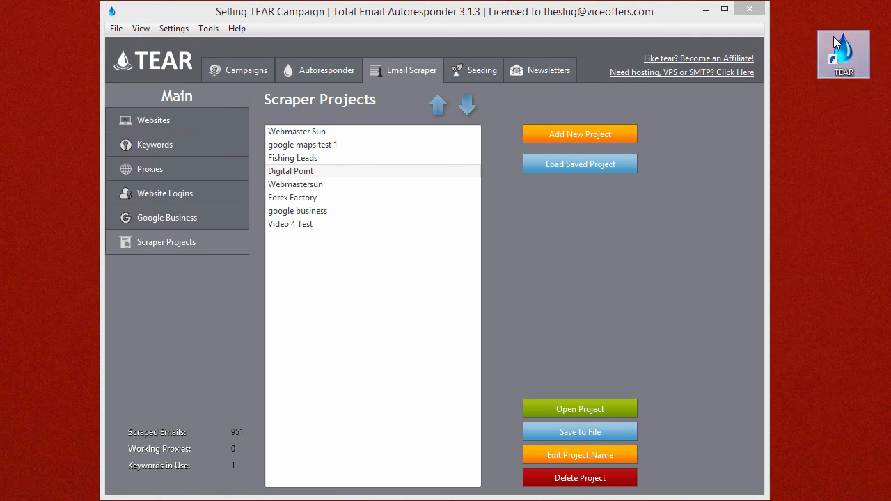
{"action": "double_click", "coordinate": [849, 60]}
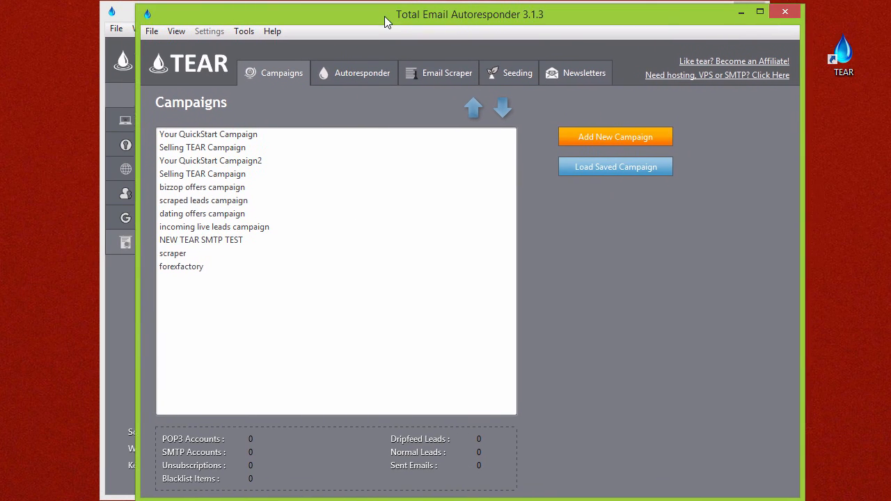
{"action": "left_click", "coordinate": [459, 78]}
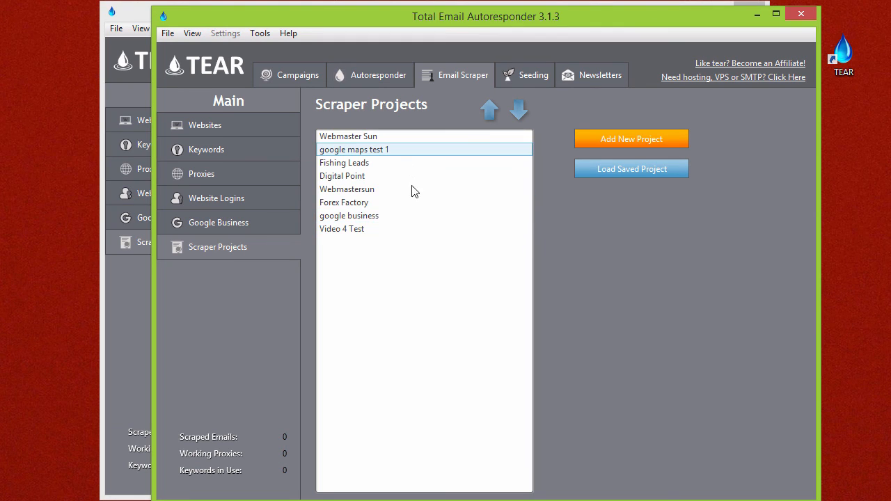
{"action": "left_click_drag", "start_coordinate": [471, 17], "coordinate": [653, 43]}
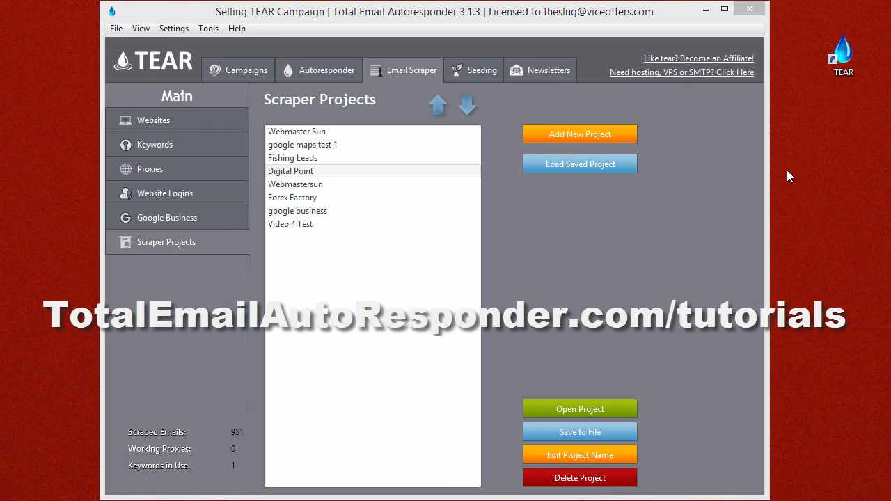
{"action": "left_click", "coordinate": [249, 75]}
{"action": "left_click", "coordinate": [350, 71]}
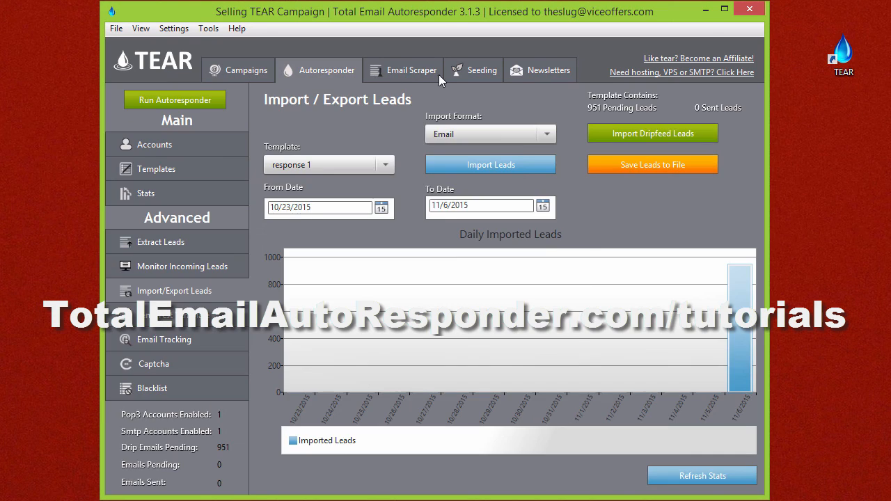
{"action": "left_click", "coordinate": [418, 72]}
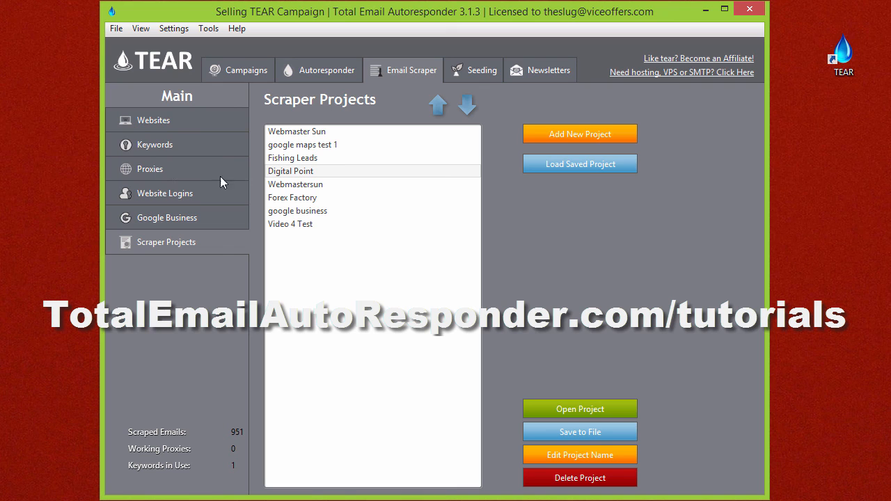
{"action": "left_click", "coordinate": [338, 73]}
{"action": "left_click", "coordinate": [402, 70]}
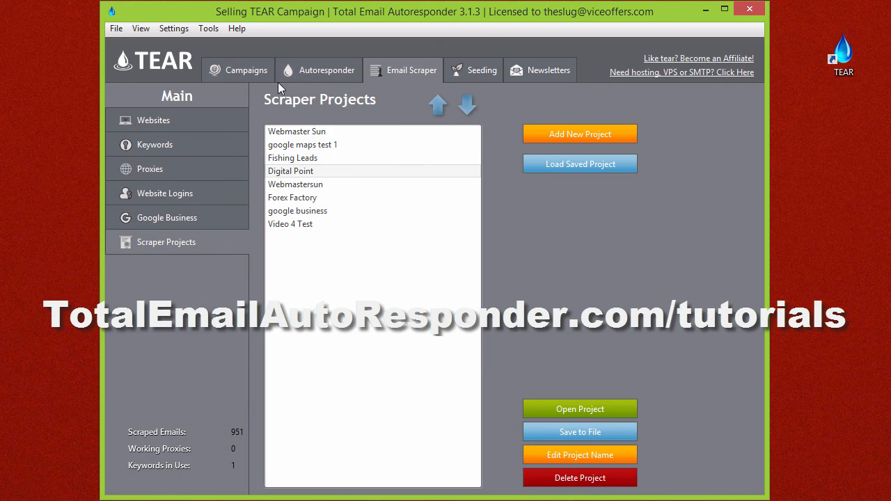